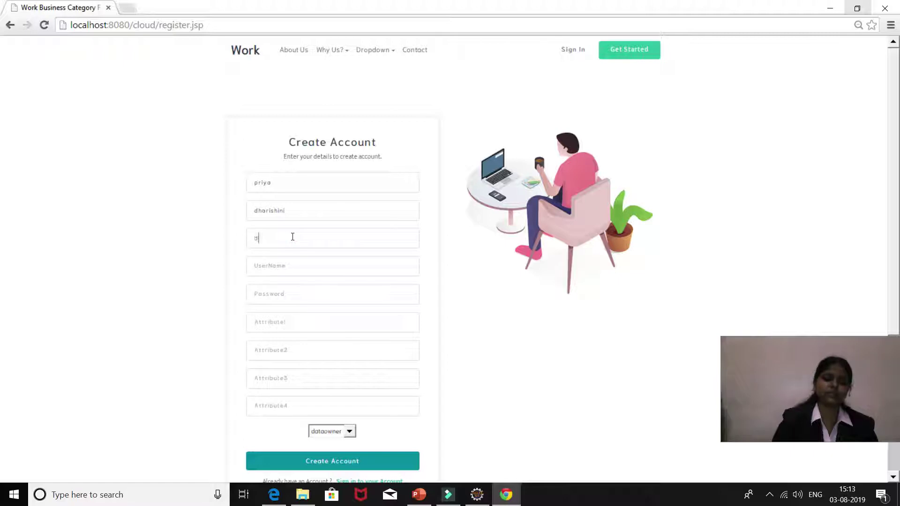
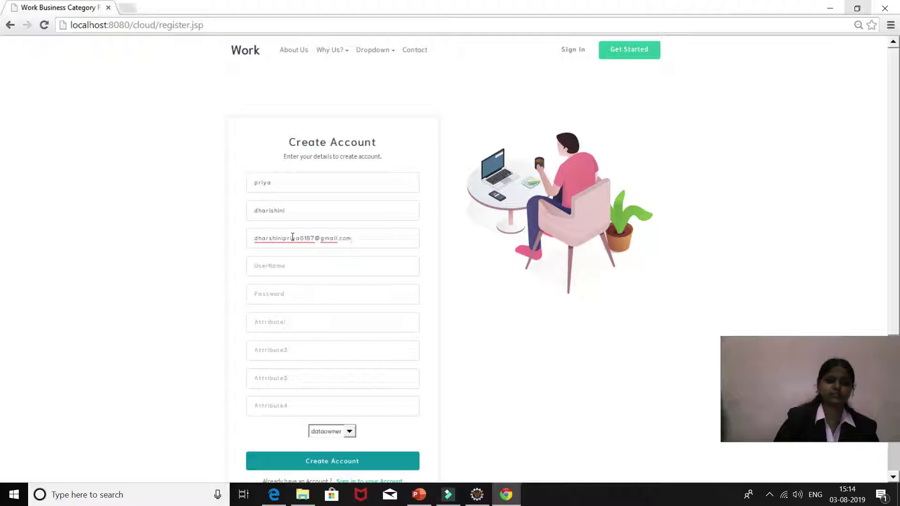
Step: Enter the new account's e-mail address, username and password on the registration form
click(296, 264)
text(priya)
click(295, 299)
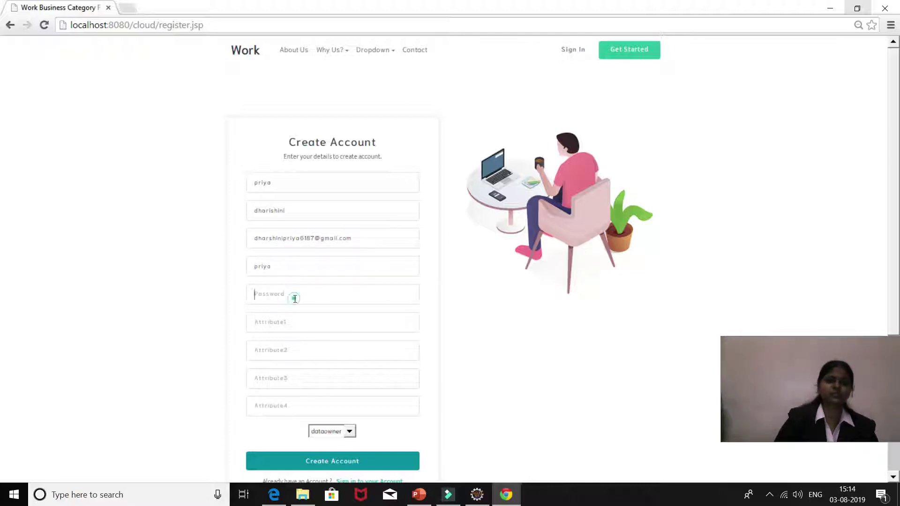
text(123)
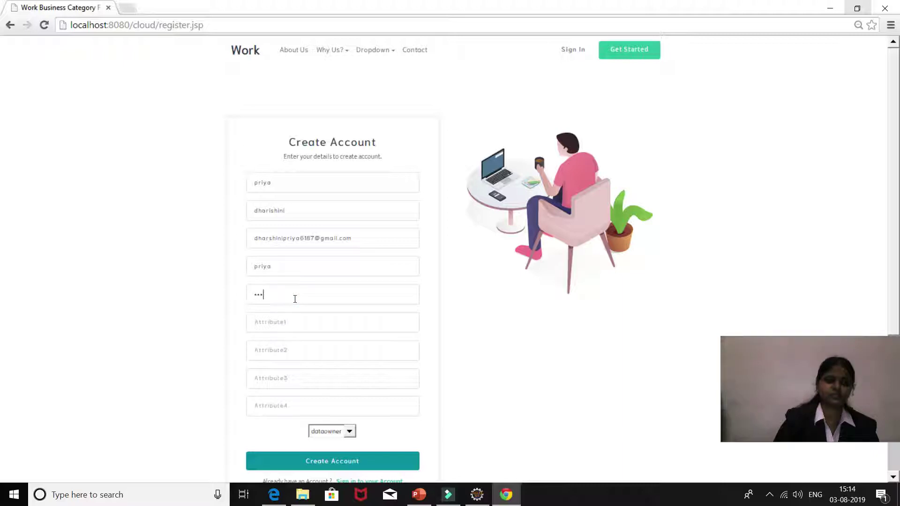
text(45678910)
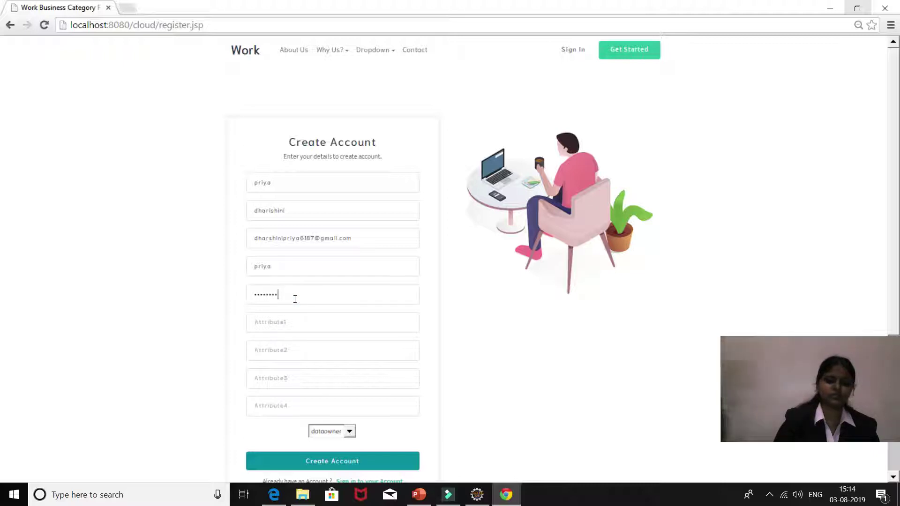
text(1)
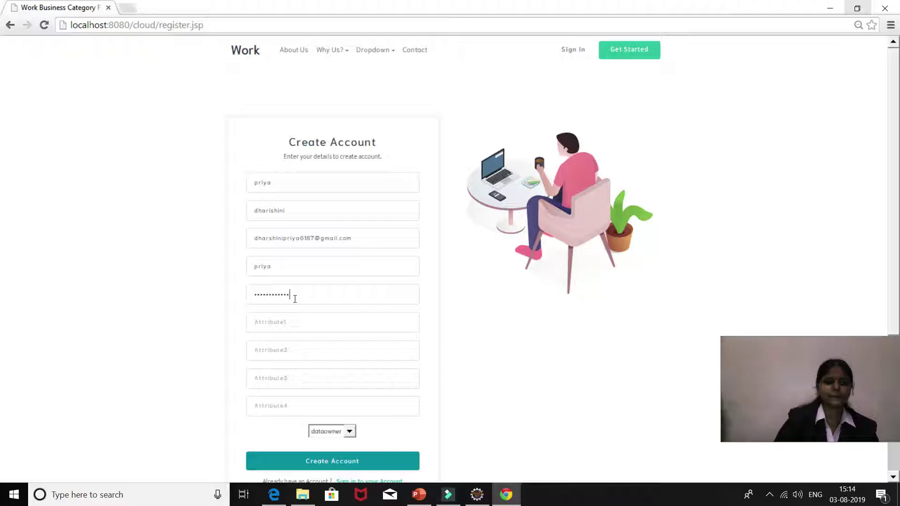
Step: Fill Attribute1–4 with vvvcallege, chennai, veltech and mca
click(291, 330)
text(vvvcallege)
click(292, 348)
text(chennai)
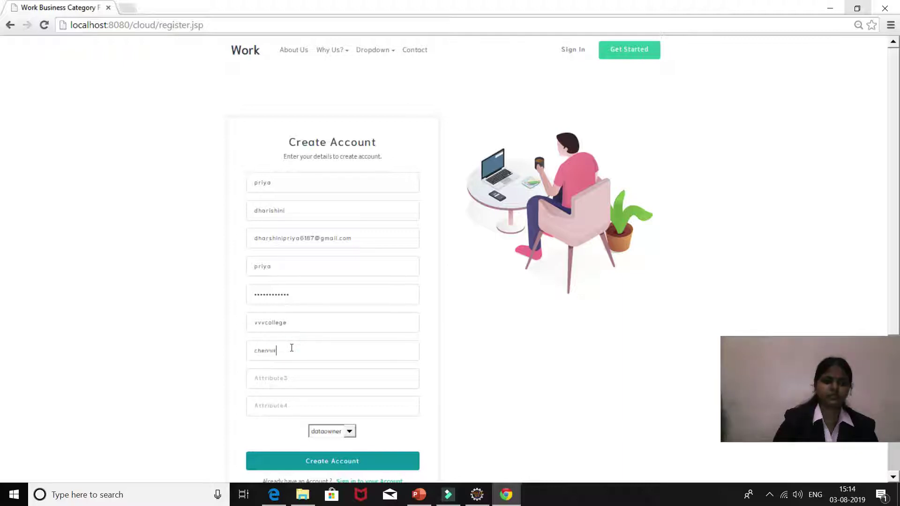
click(289, 370)
text(veltech)
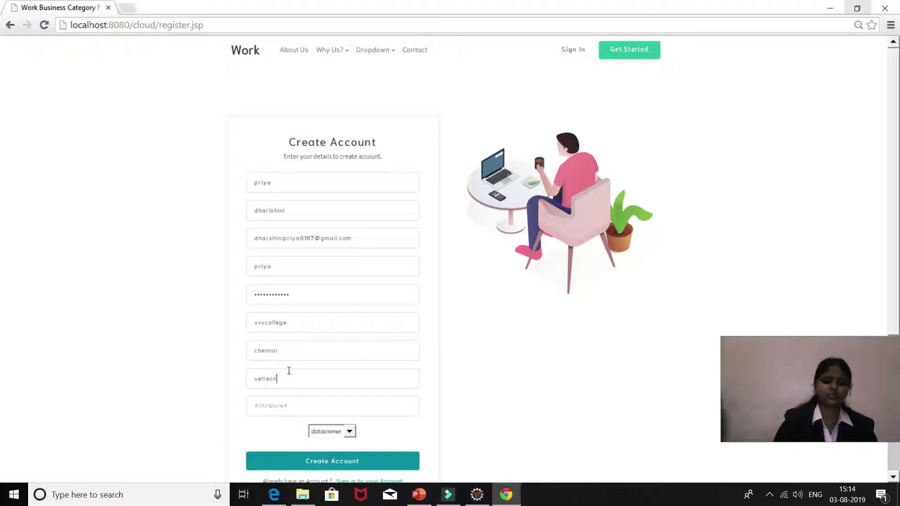
click(286, 402)
text(mca)
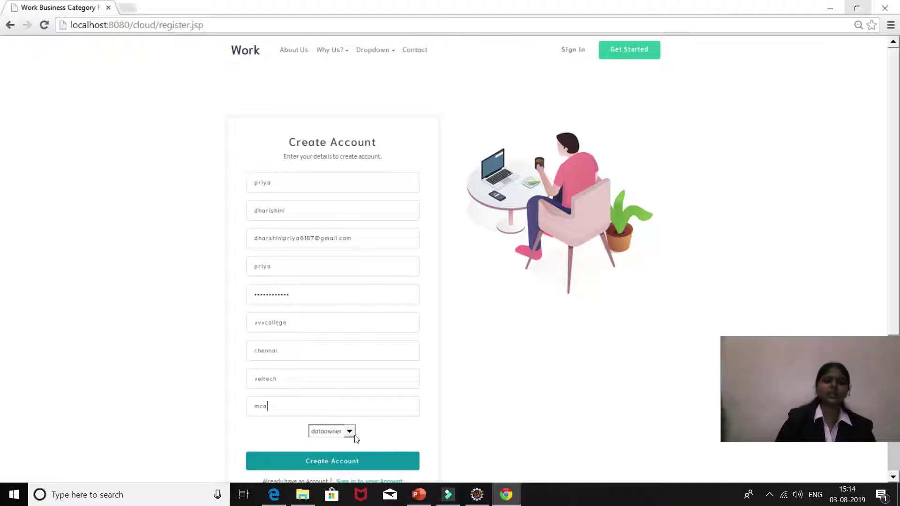
Step: Keep the dataowner role and submit the new account
click(349, 434)
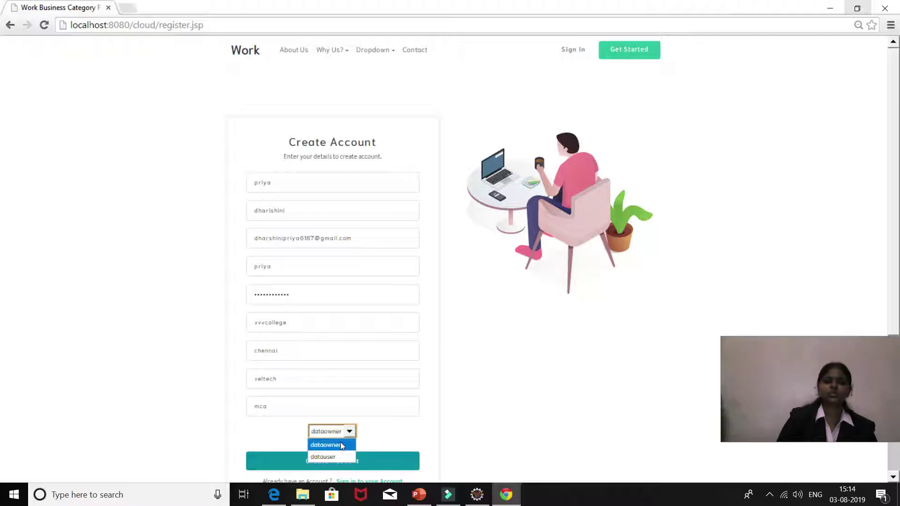
click(340, 444)
click(343, 463)
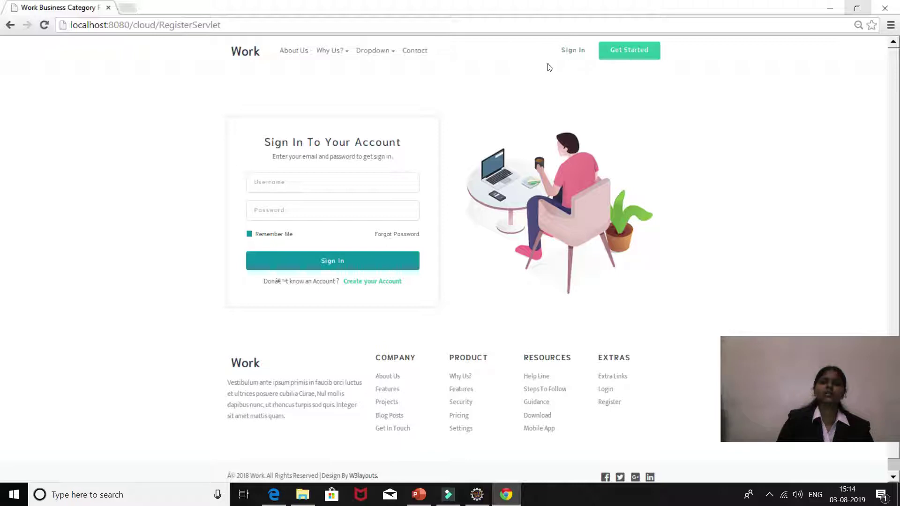
Step: Sign in to Cloud Authority as the admin user
click(570, 52)
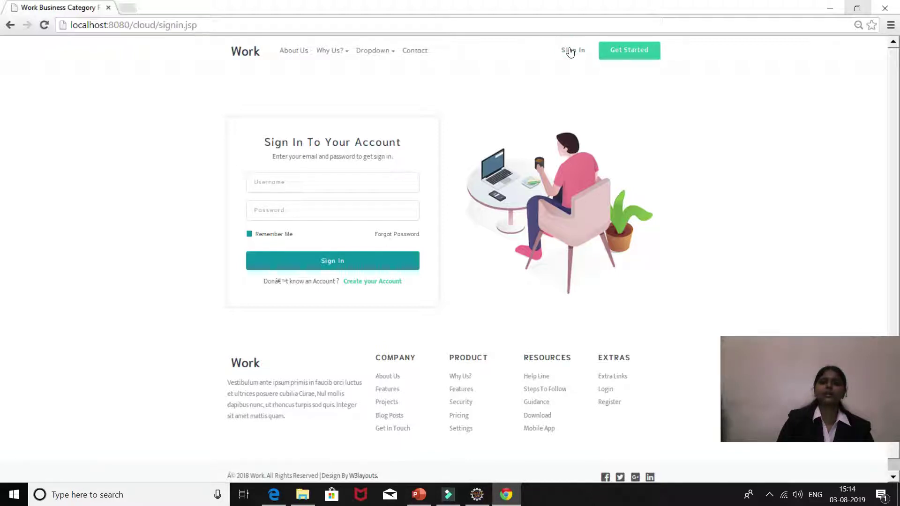
click(305, 187)
text(admin)
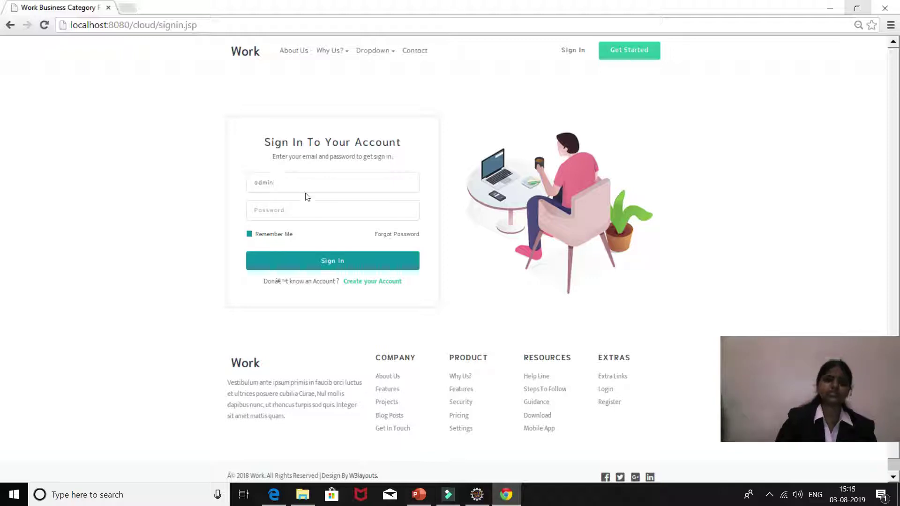
click(304, 204)
text(admin)
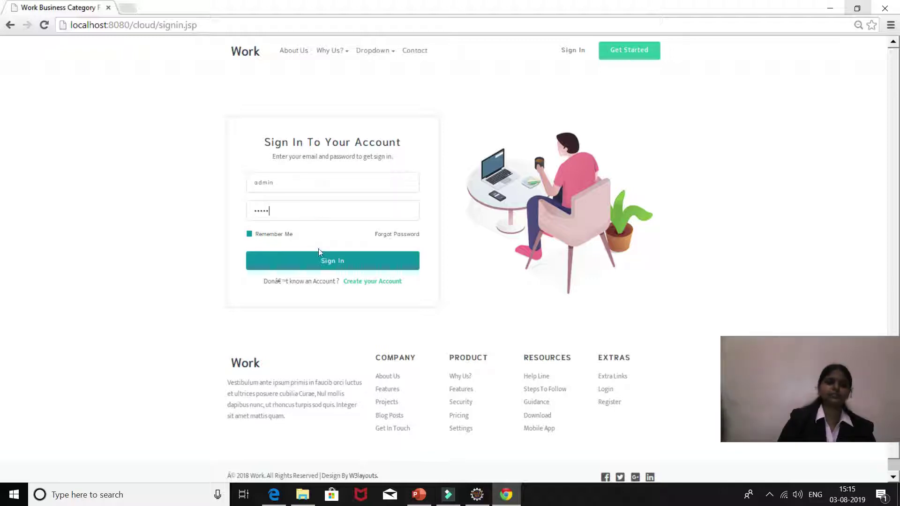
click(322, 259)
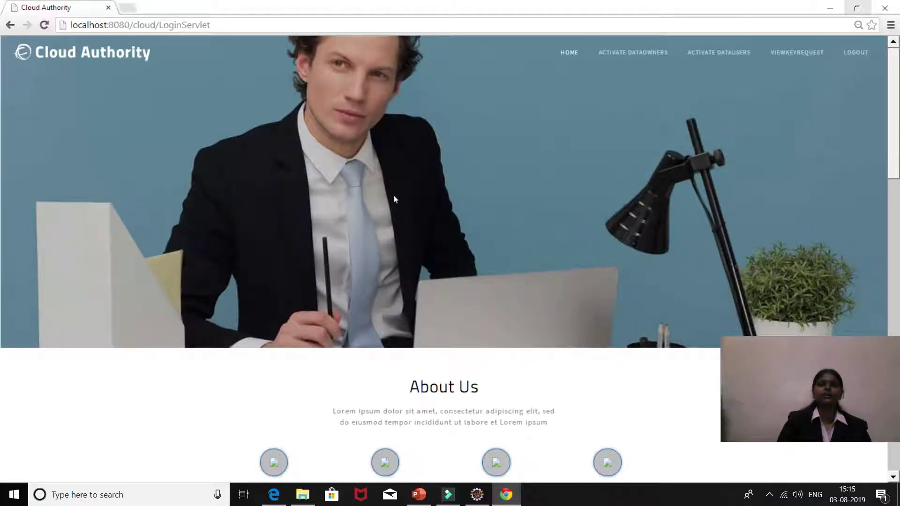
Step: Generate the new data owner's key under Activate Dataowners, then log out
click(637, 52)
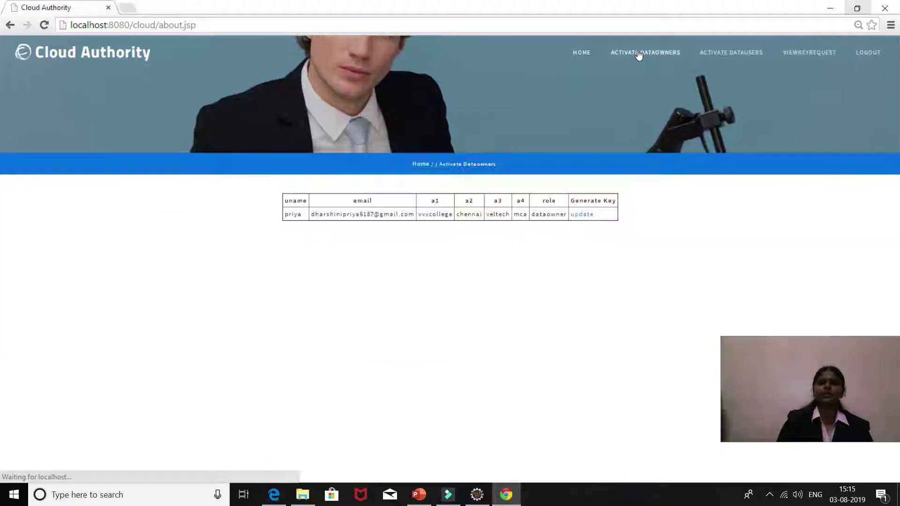
click(584, 214)
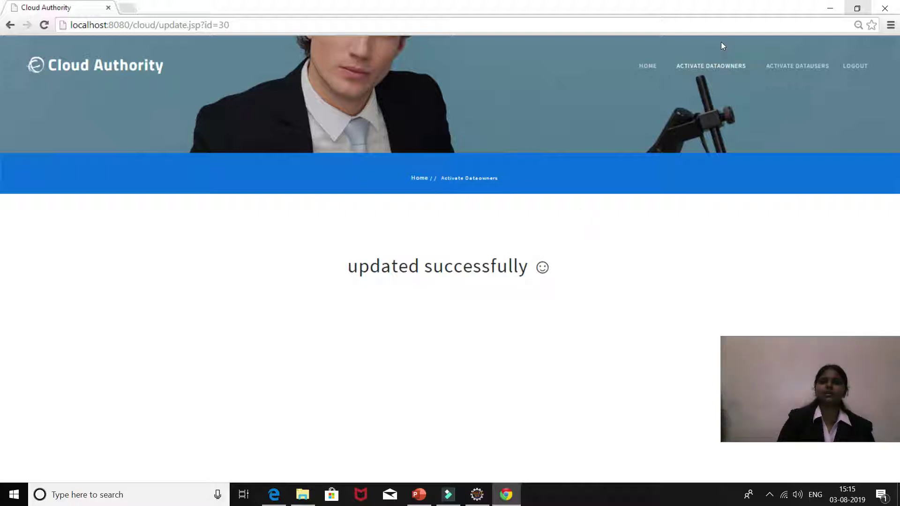
click(846, 68)
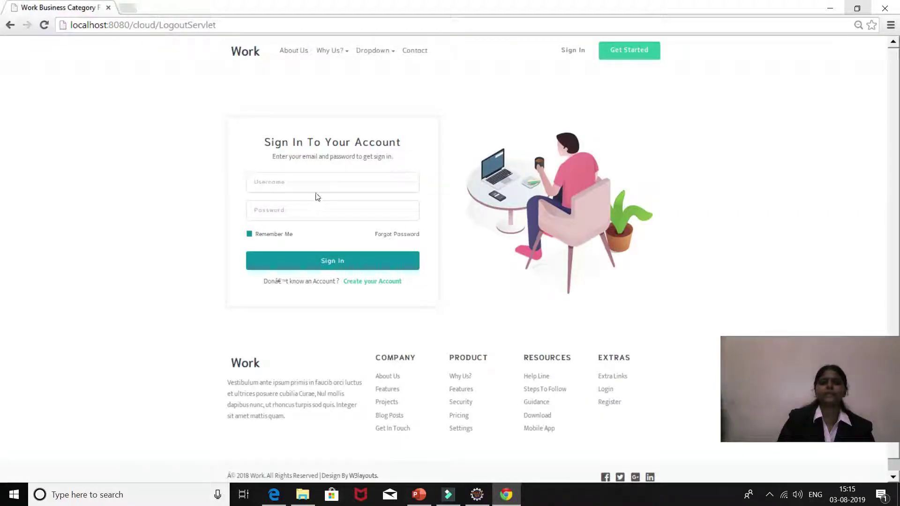
Step: Sign in with the data owner's credentials and go to the File Upload form
click(317, 185)
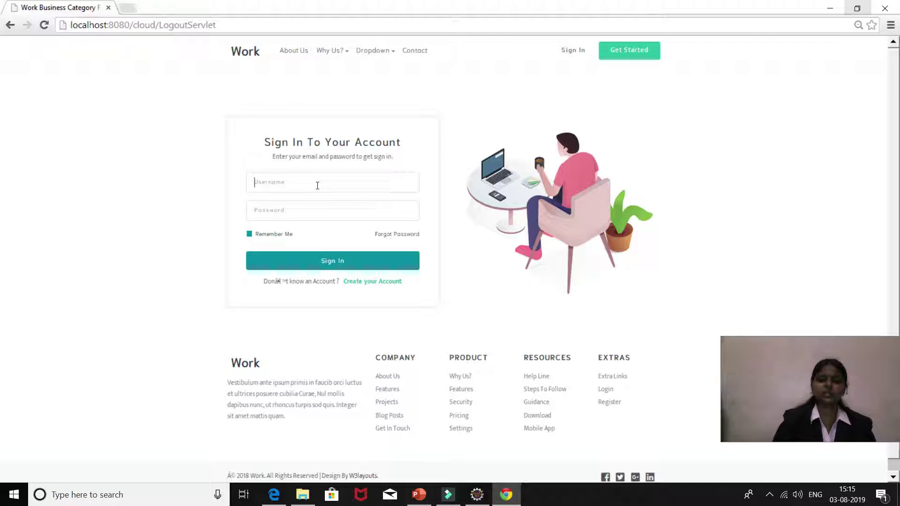
text(priya)
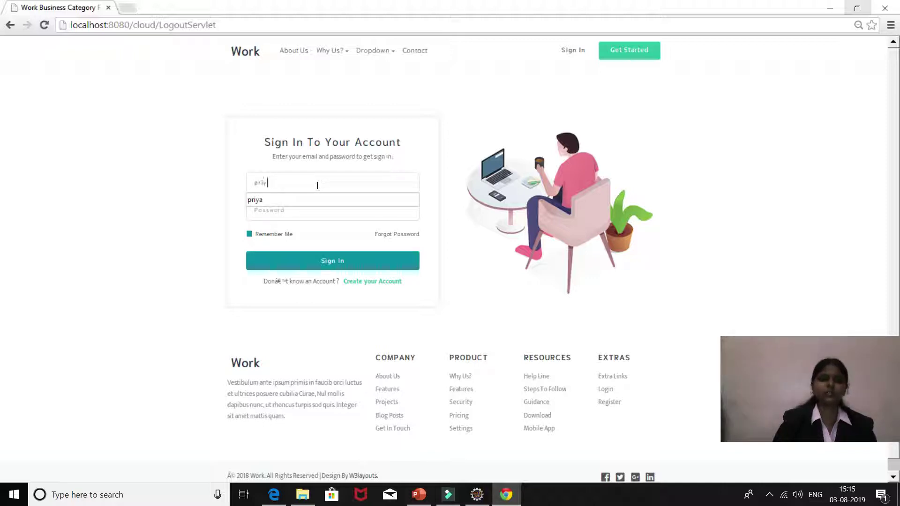
click(315, 196)
click(312, 209)
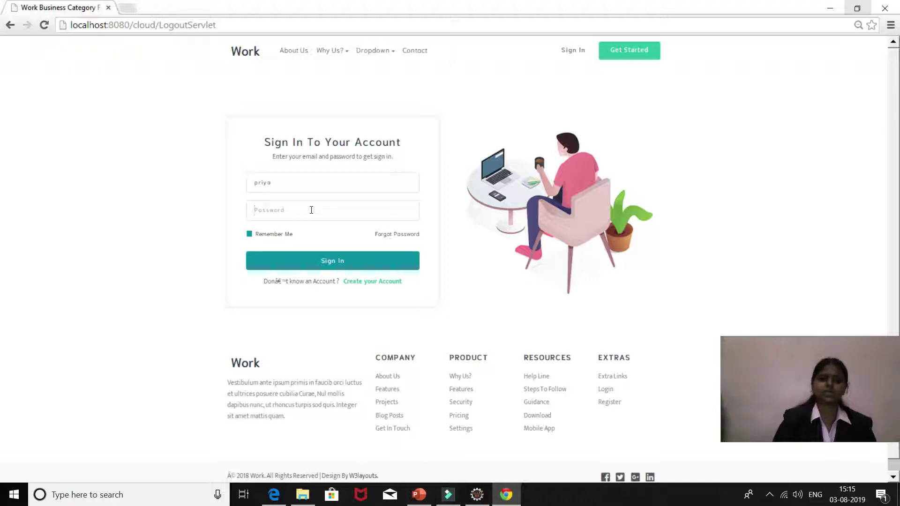
text(•••••)
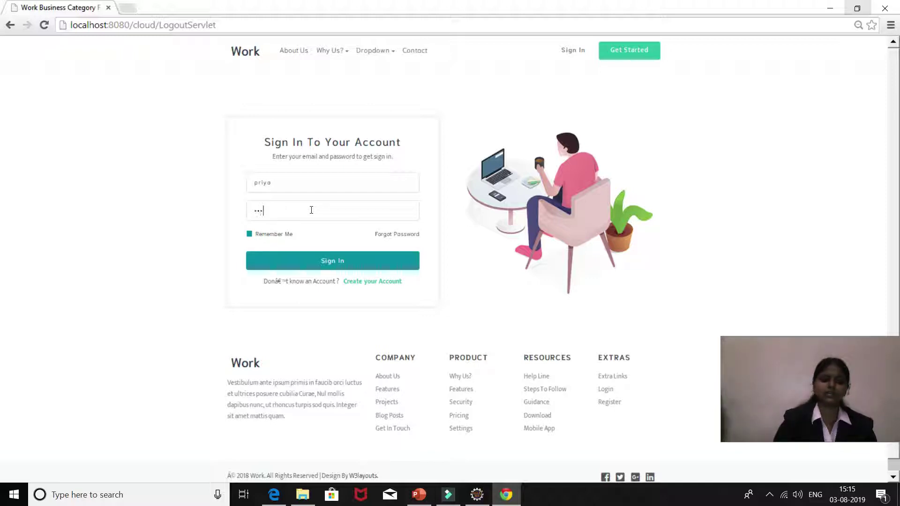
text(•••••)
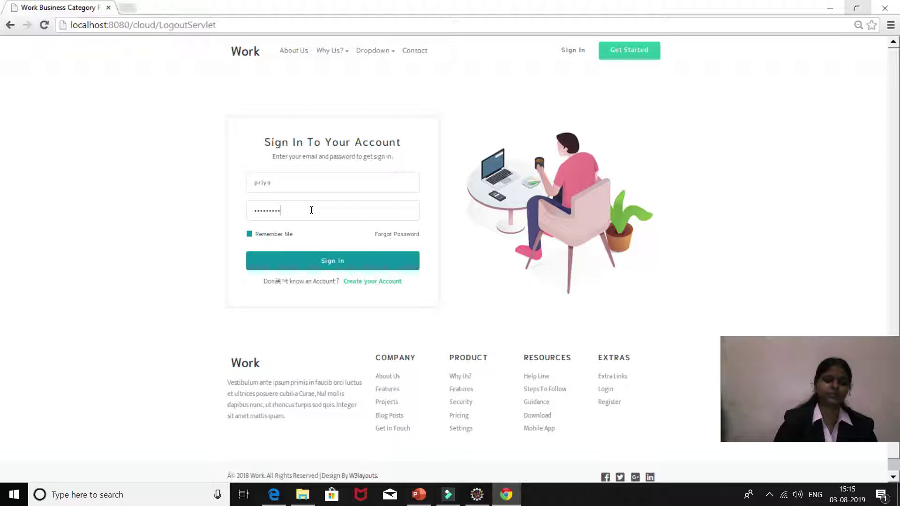
text(•)
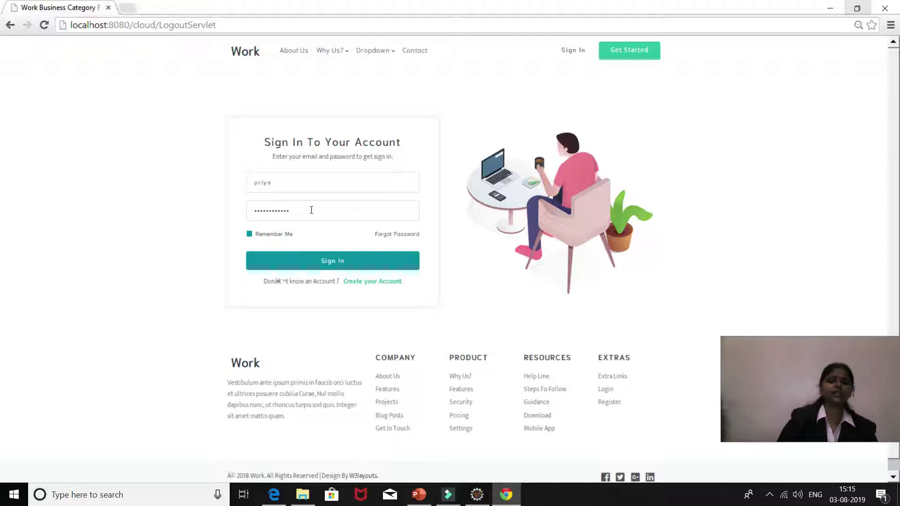
click(329, 263)
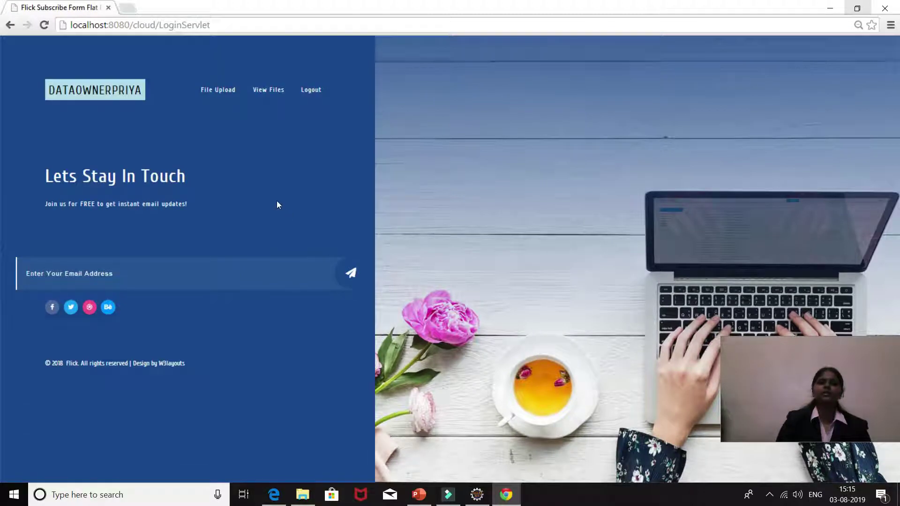
click(212, 91)
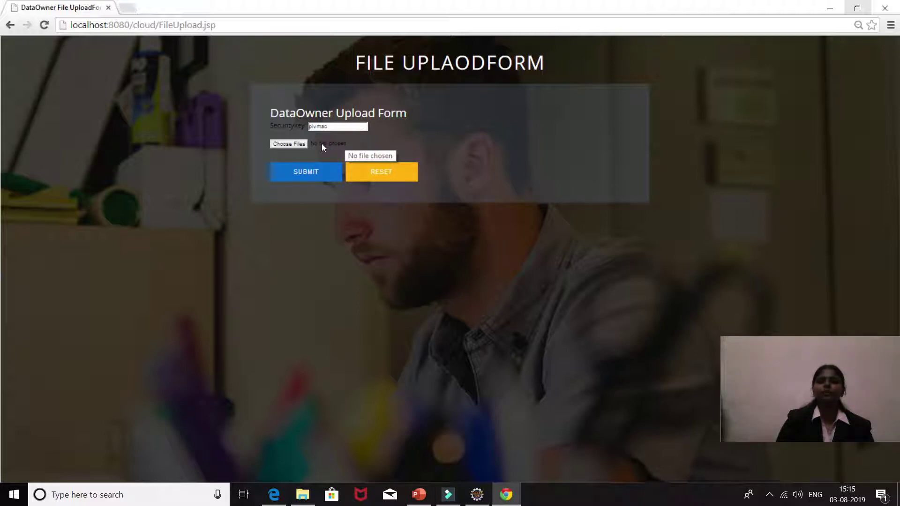
Step: Choose the Attribute Based Encryption .docx and submit it on the DataOwner Upload Form
click(293, 144)
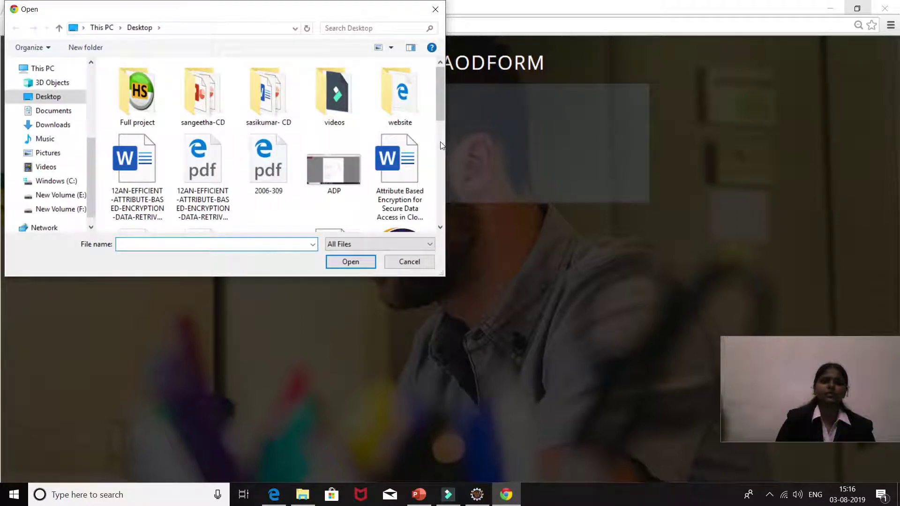
scroll(440, 142, down, 3)
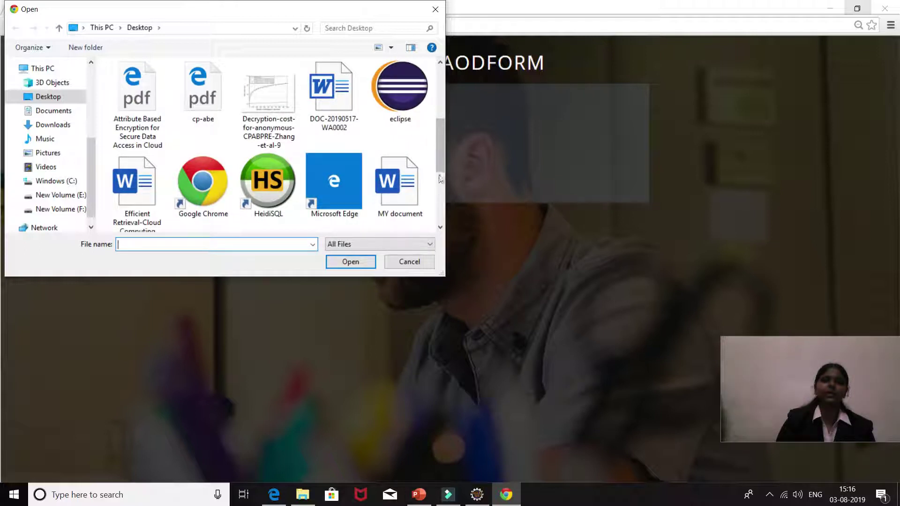
scroll(437, 98, up, 3)
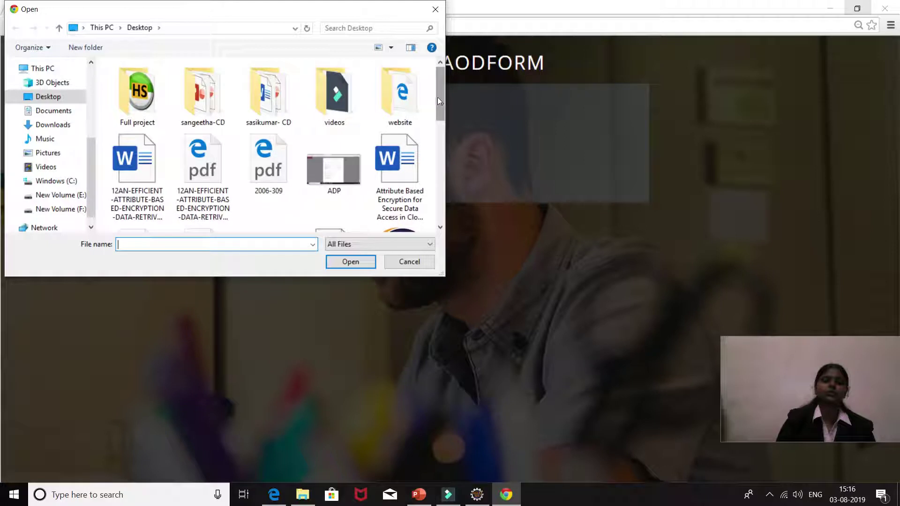
click(401, 176)
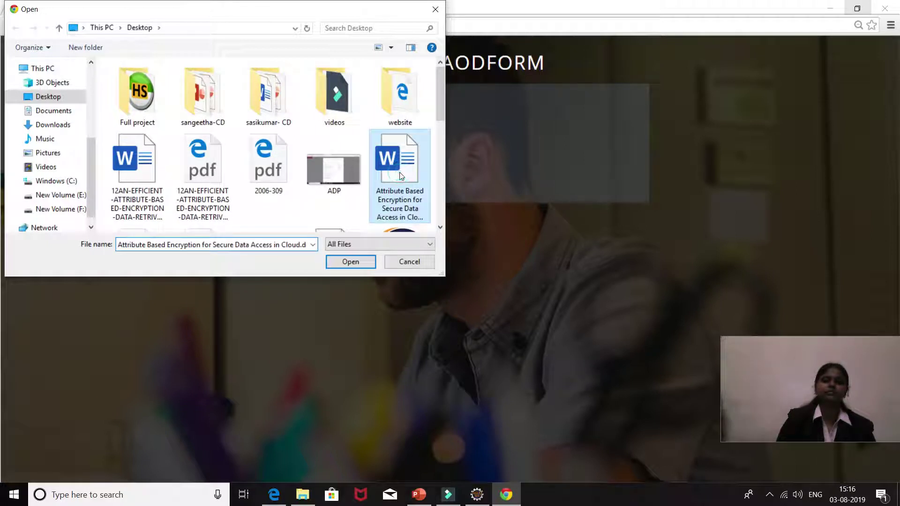
click(359, 263)
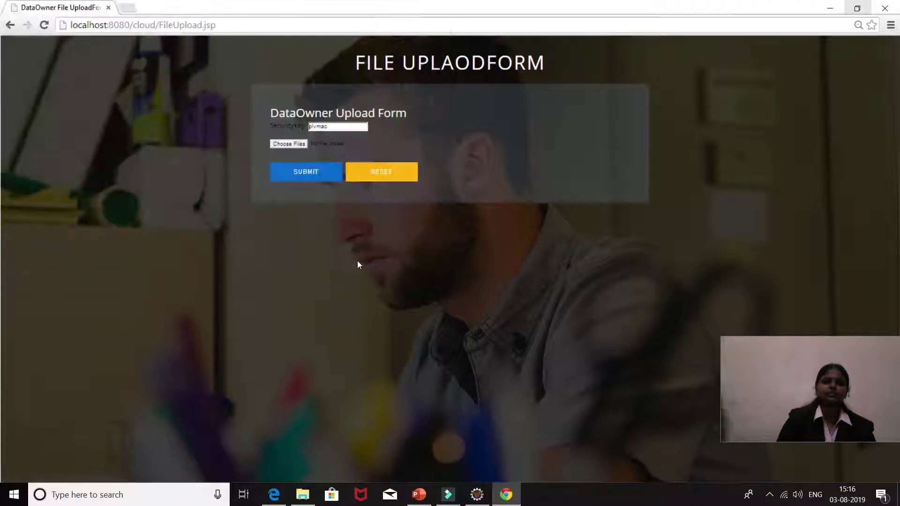
click(317, 170)
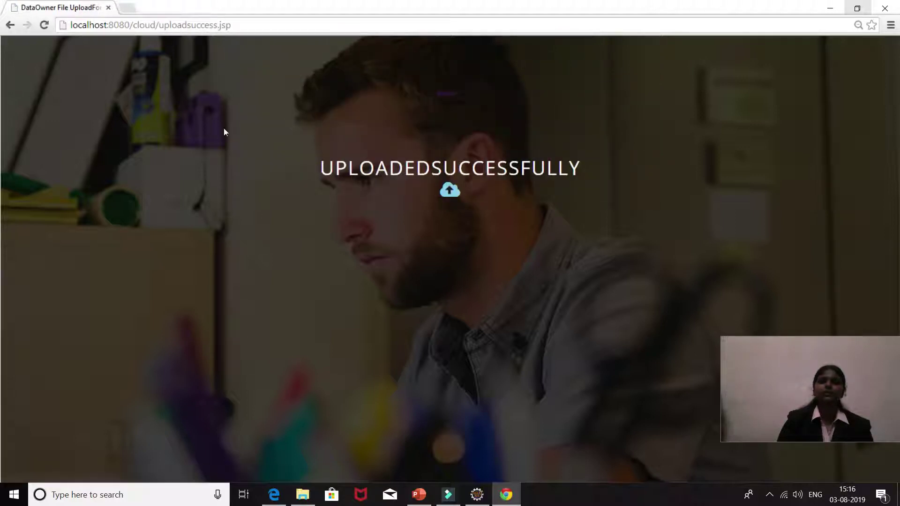
Step: Return to the data owner home page and log out of the account
click(442, 96)
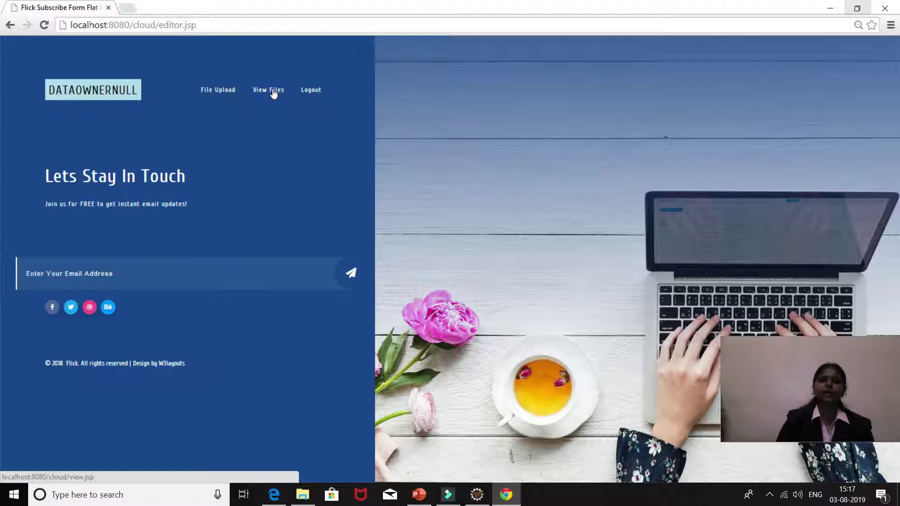
click(309, 91)
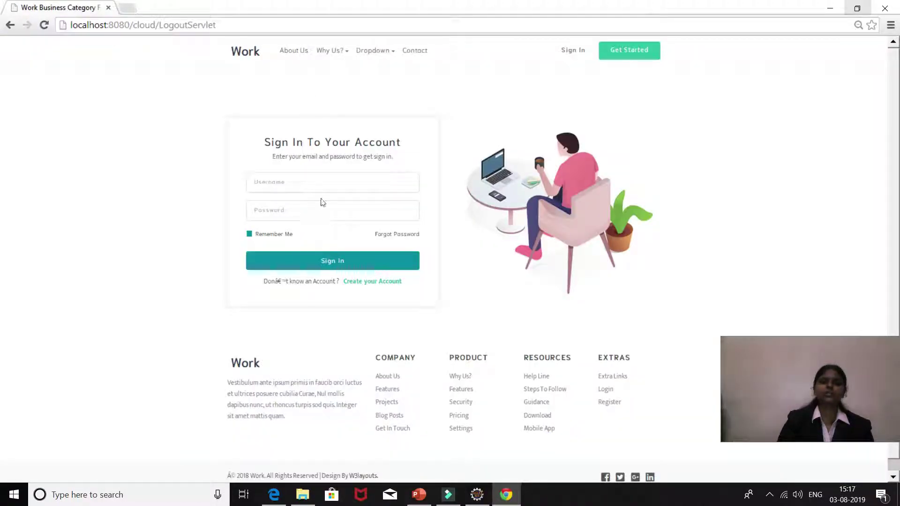
click(336, 177)
Step: Open the Create Account form and enter the new user's first and last name
click(620, 56)
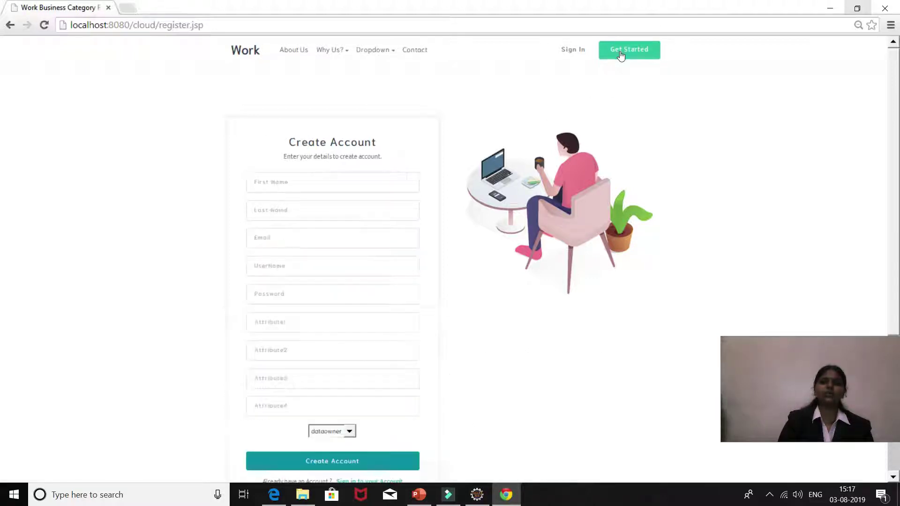
click(362, 175)
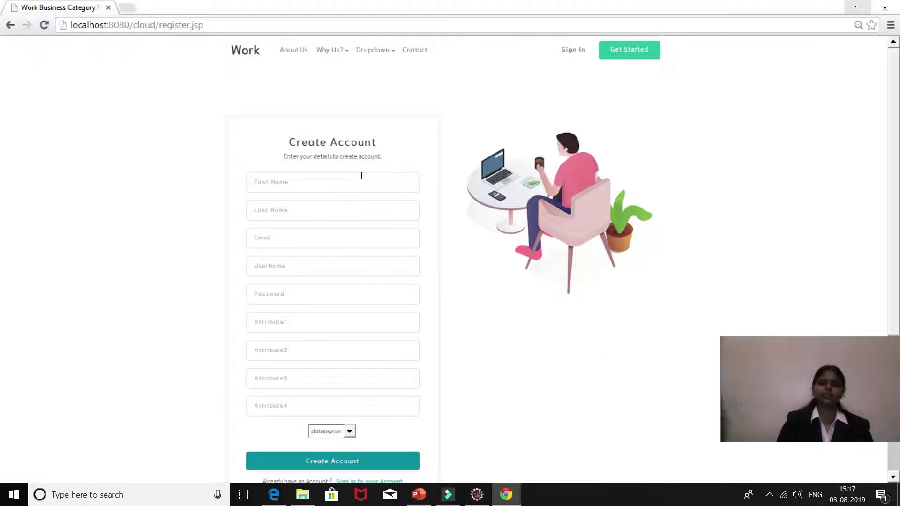
text(sangeetha)
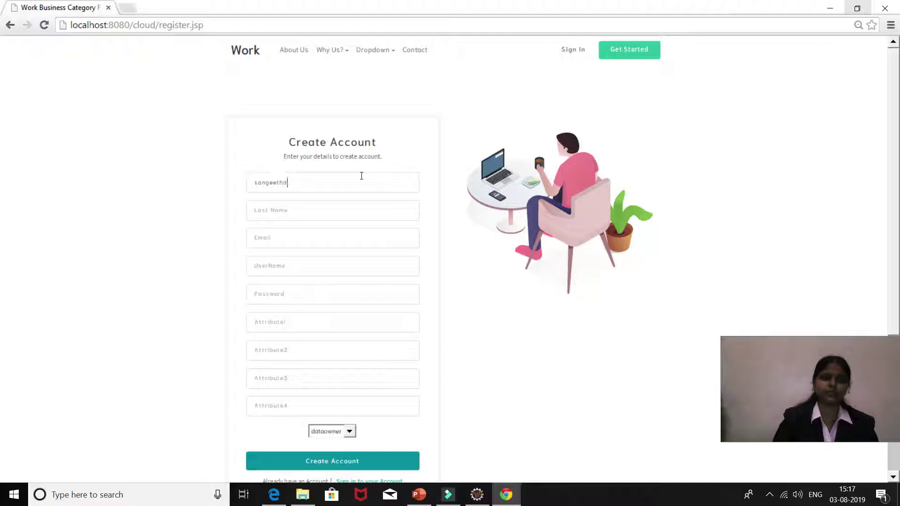
click(348, 210)
text(m)
Step: Start the e-mail address entry, correcting the mistyped characters
click(338, 245)
text(d)
key(BackSpace)
text(s)
key(BackSpace)
key(BackSpace)
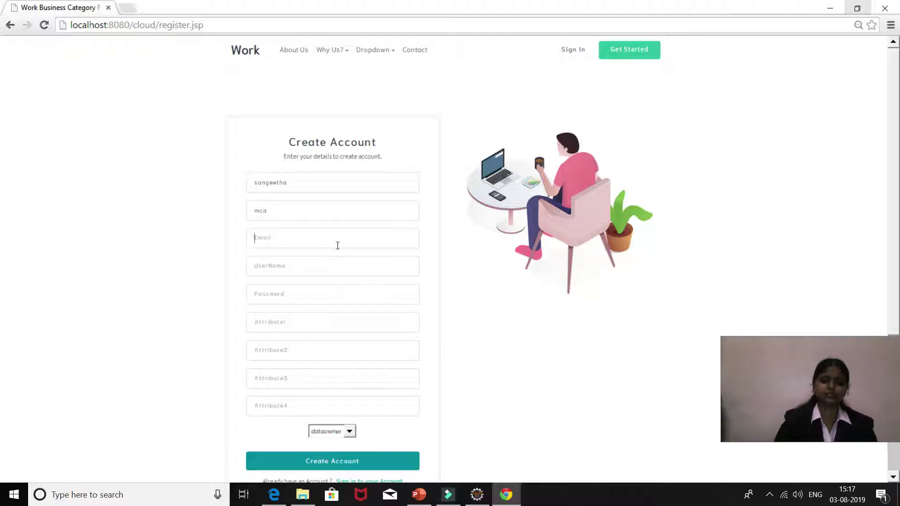
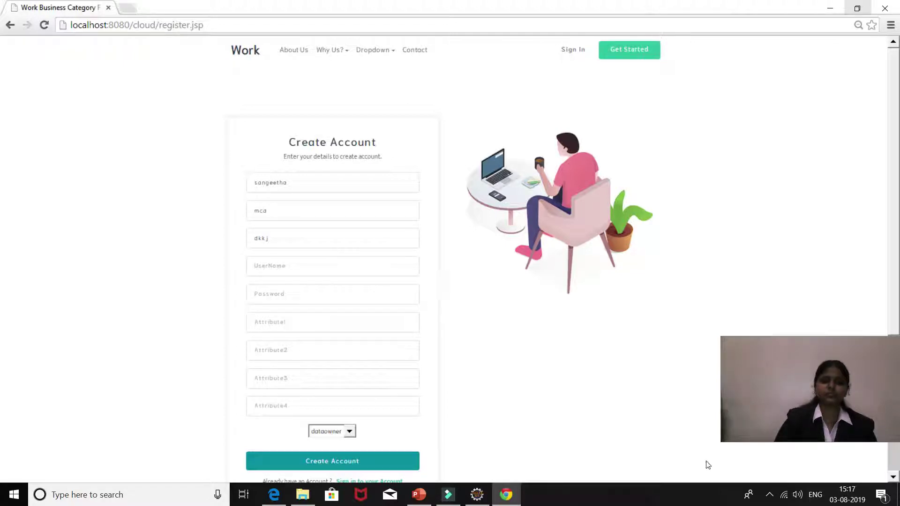
click(769, 495)
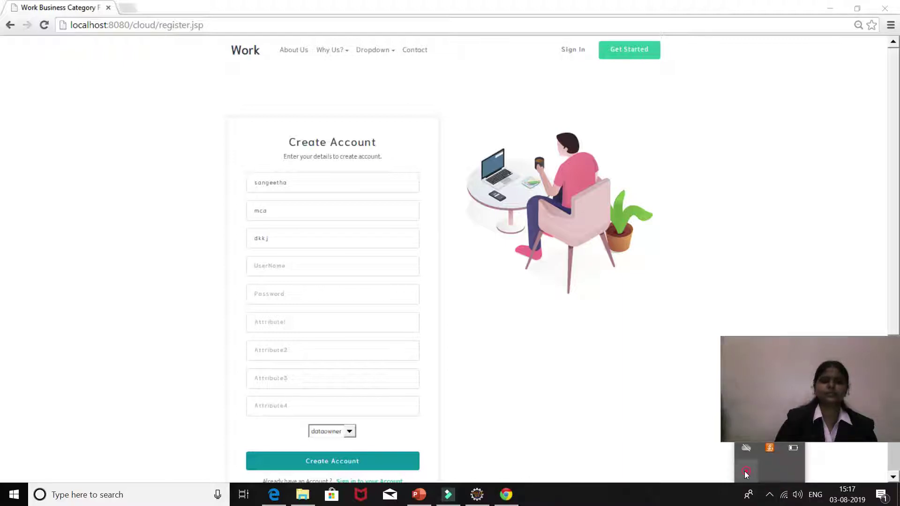
click(746, 472)
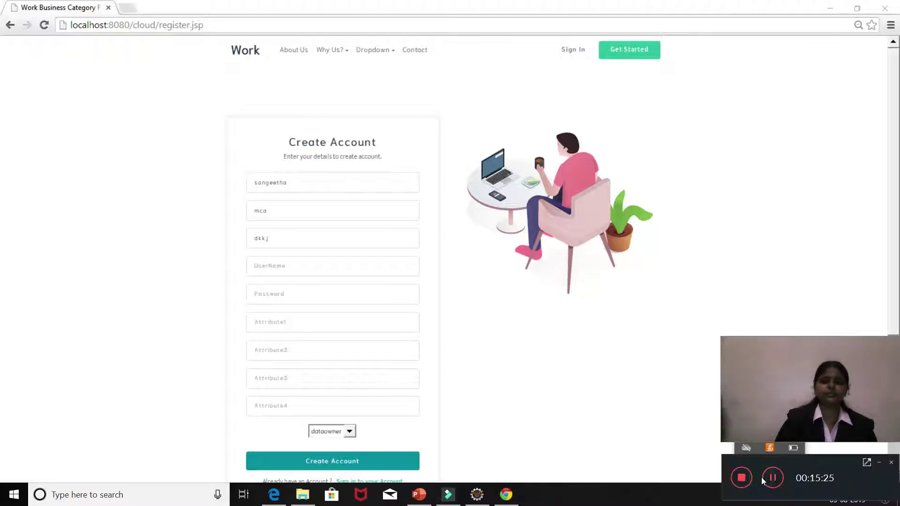
click(771, 477)
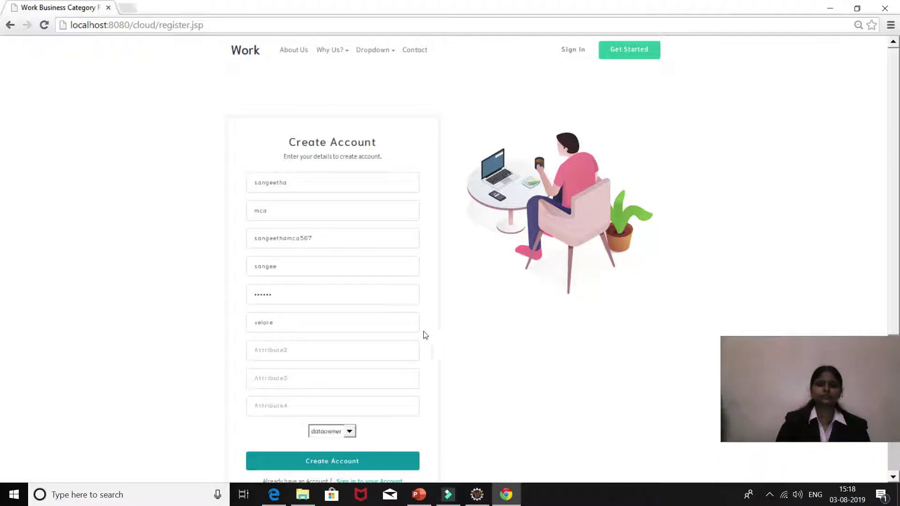
Step: Fill the remaining attributes with veltech, mca and chennai
click(396, 343)
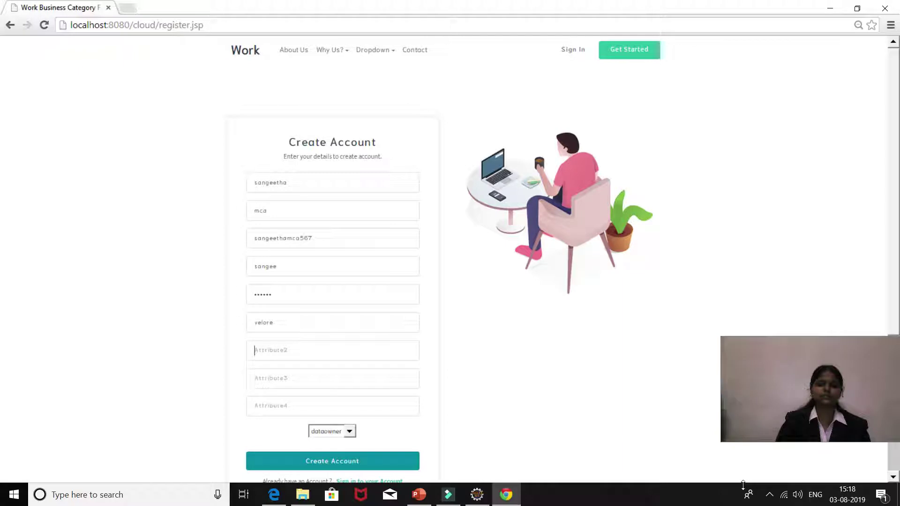
click(770, 496)
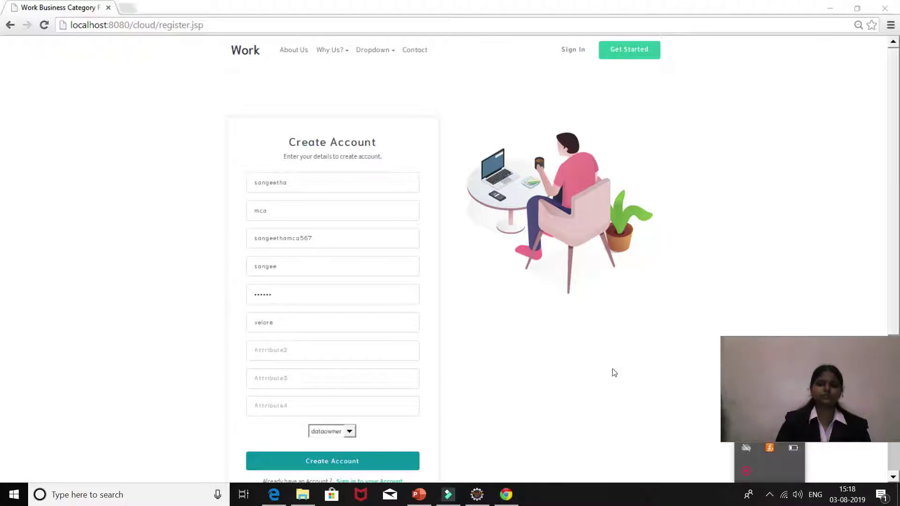
click(310, 317)
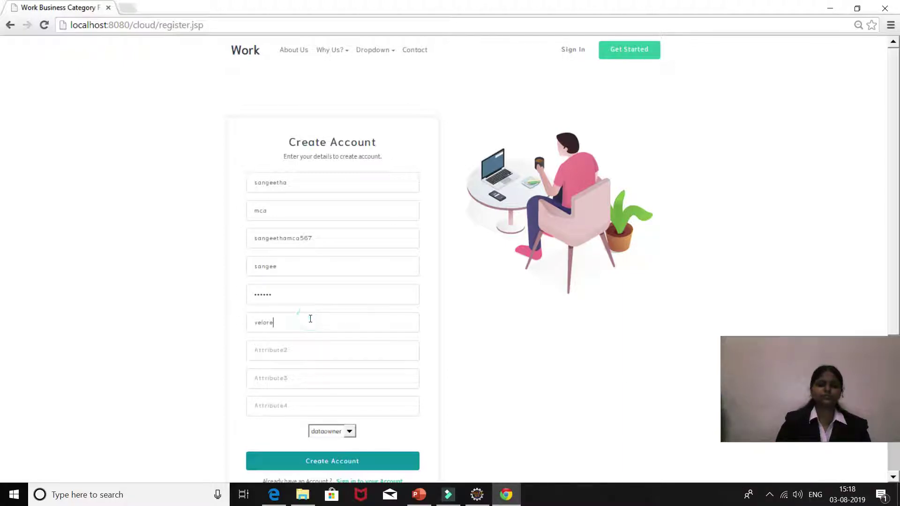
click(288, 349)
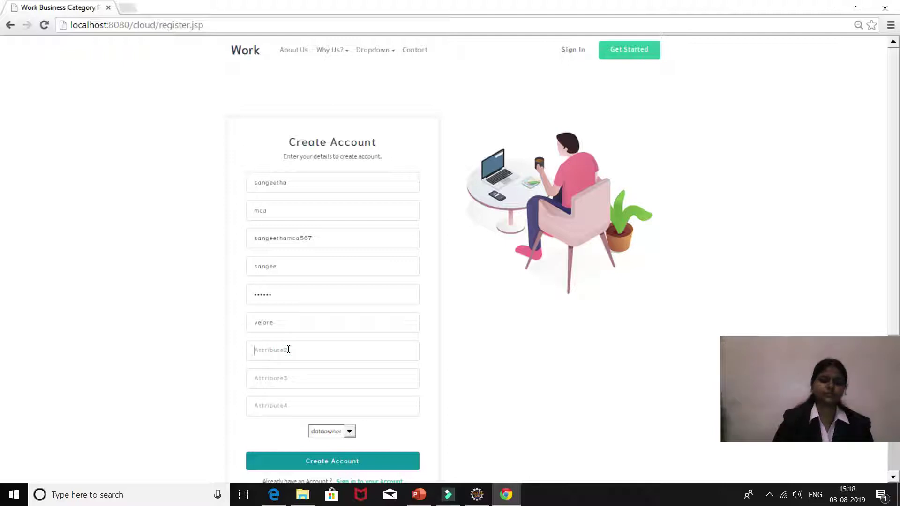
text(veltech)
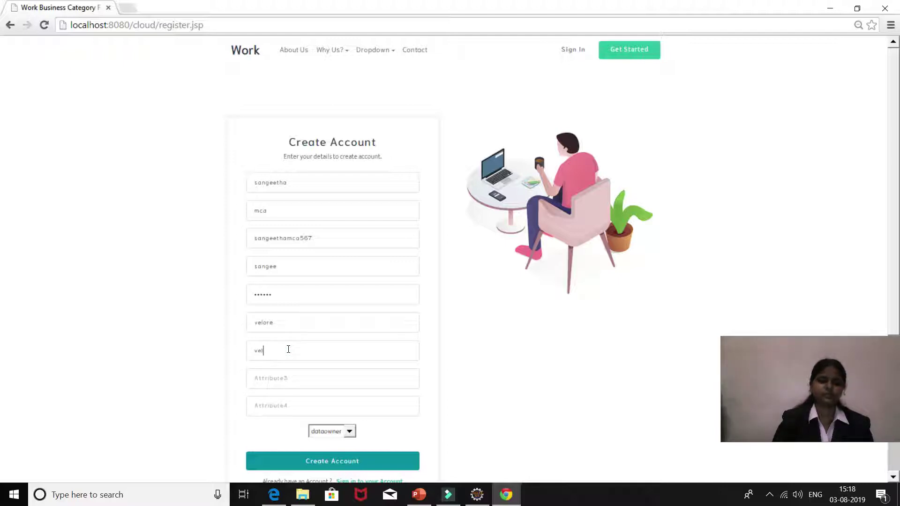
click(284, 378)
text(mca)
click(285, 405)
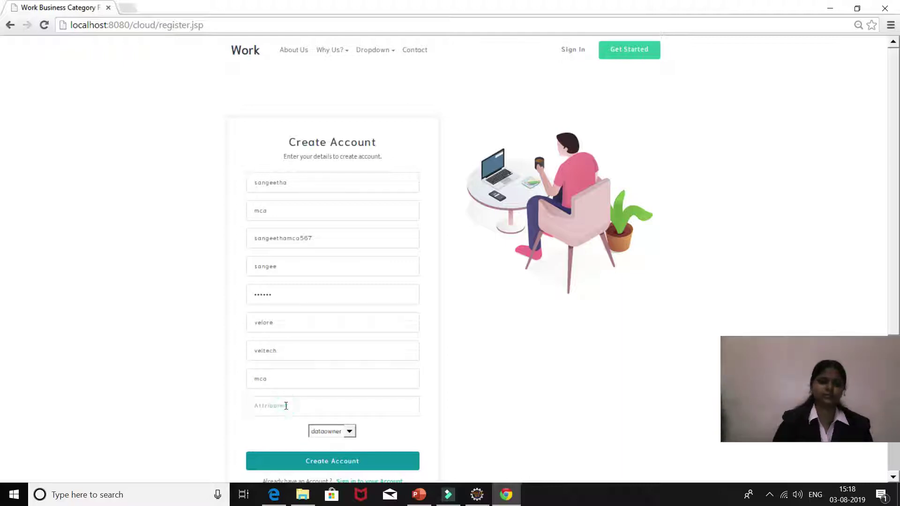
text(chennai)
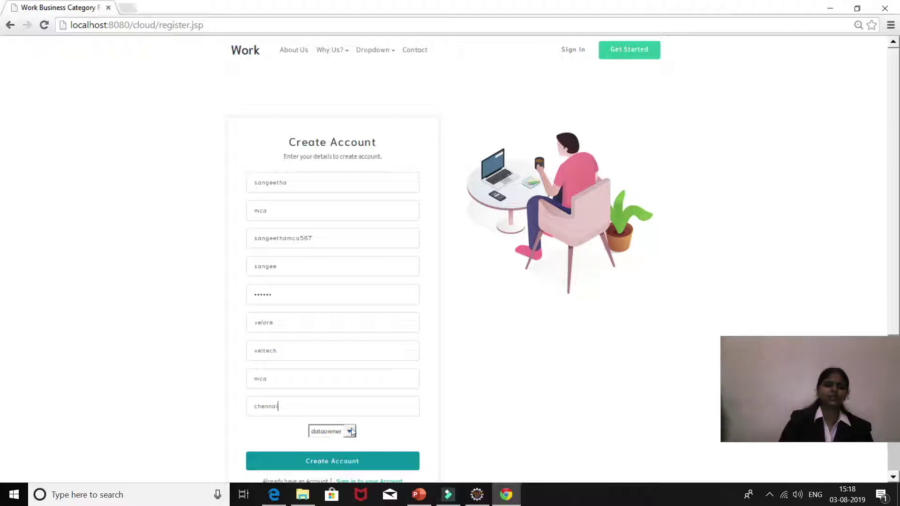
click(350, 431)
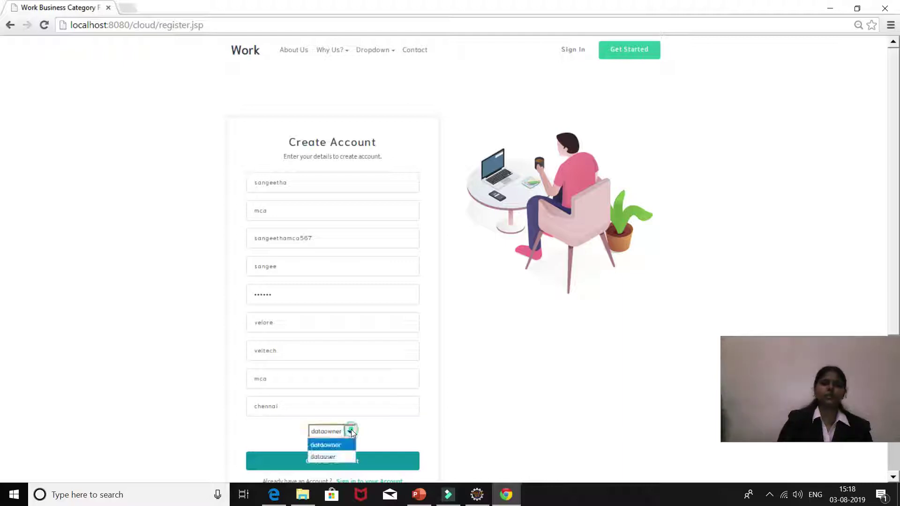
click(338, 457)
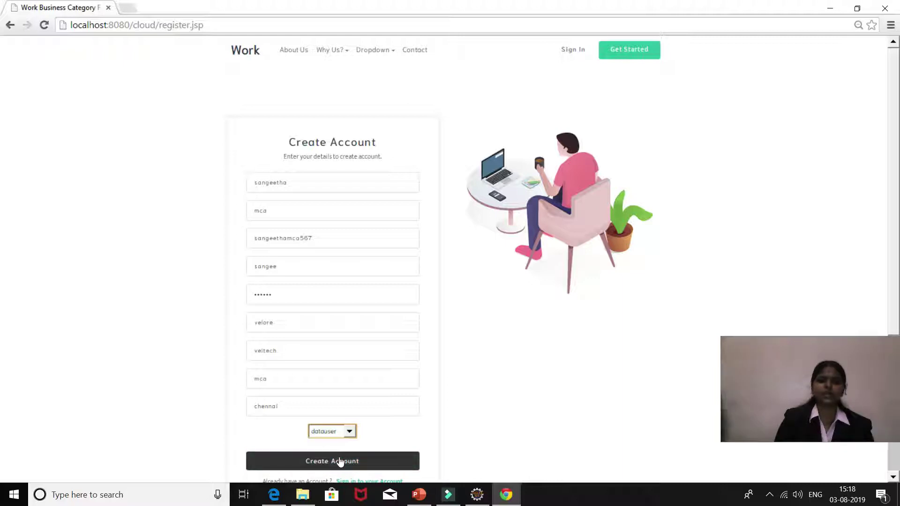
click(340, 462)
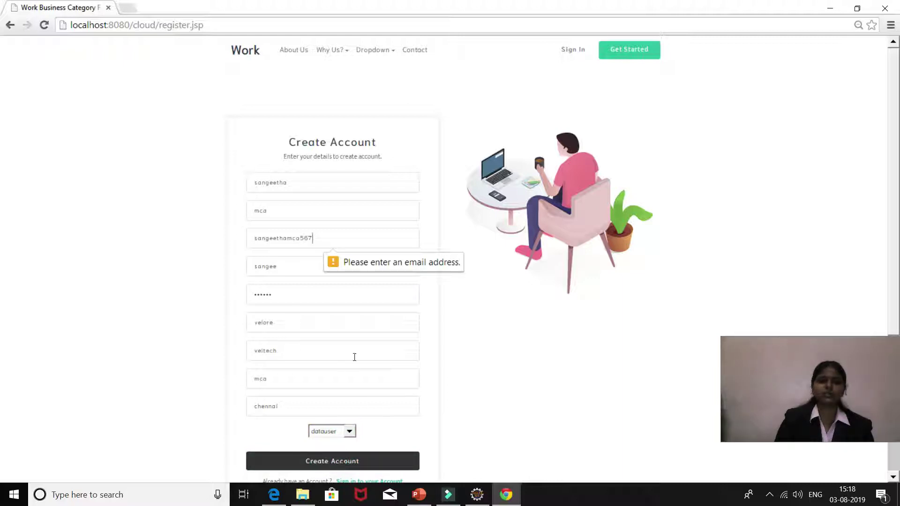
click(343, 241)
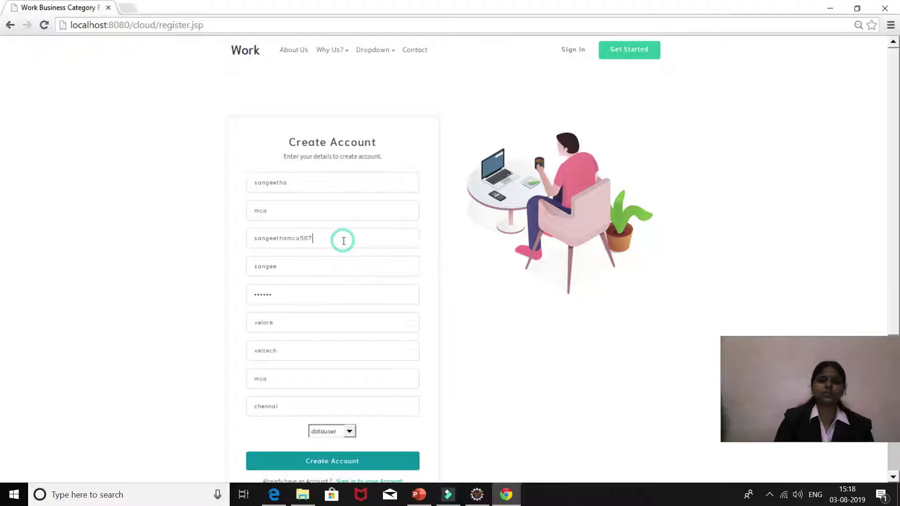
text(@gm)
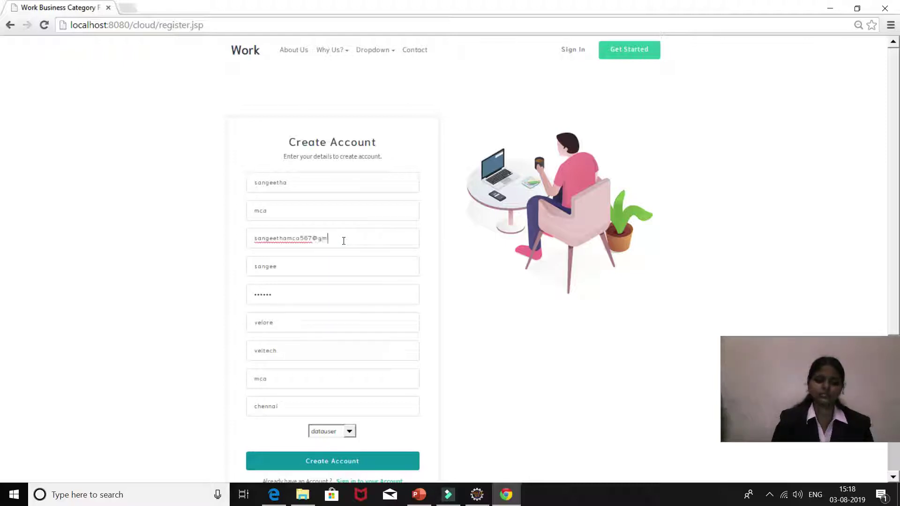
text(ail.com)
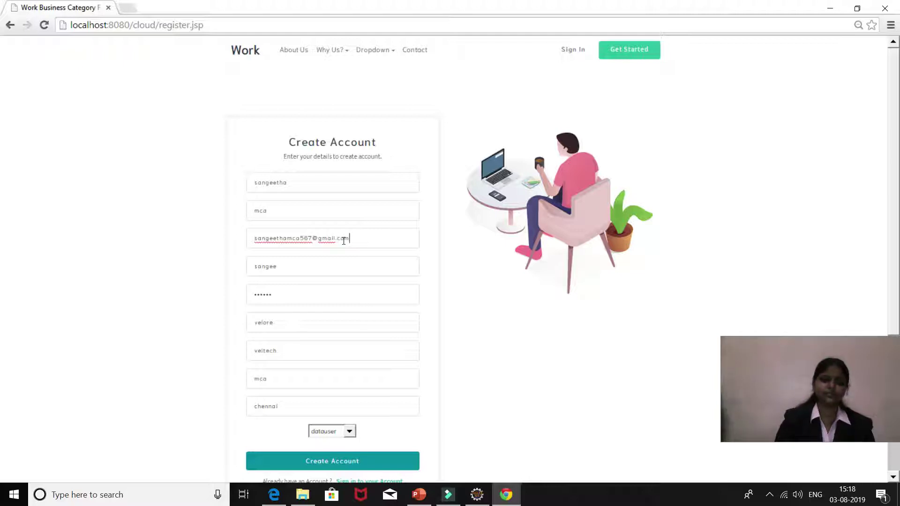
click(333, 461)
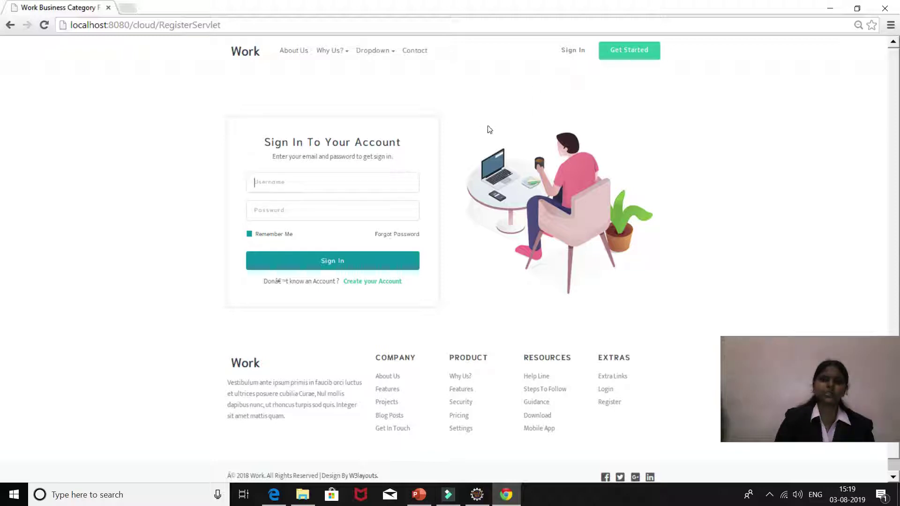
Step: Sign in to Cloud Authority as the admin user
text(ad)
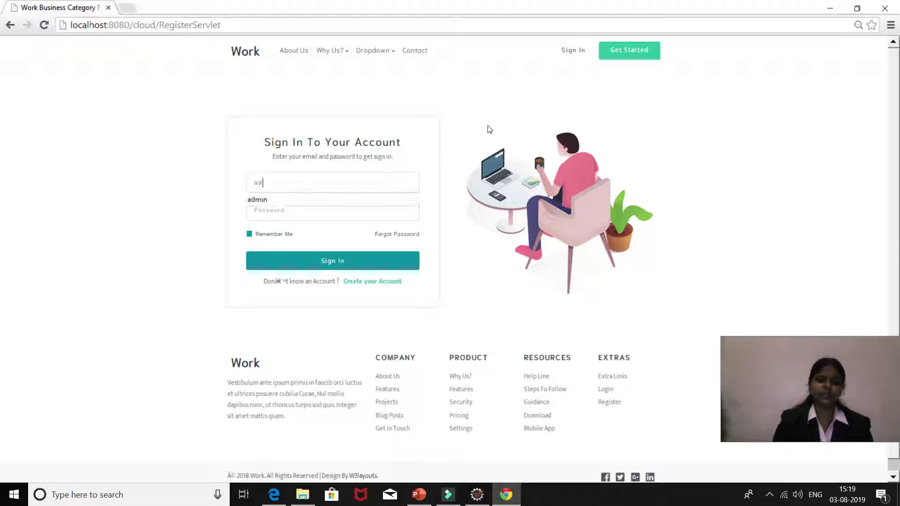
text(min)
click(370, 219)
text(ad)
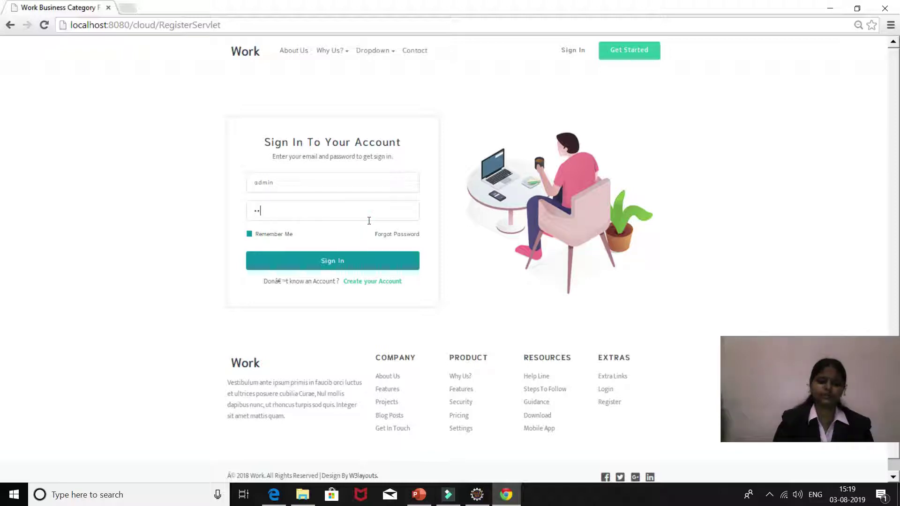
click(348, 261)
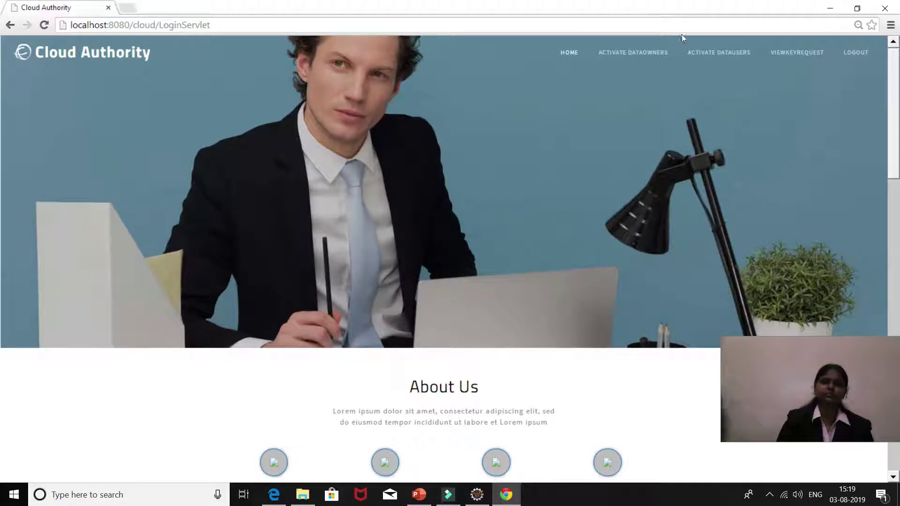
Step: Generate the new data user's key, then log out of the authority account
click(693, 56)
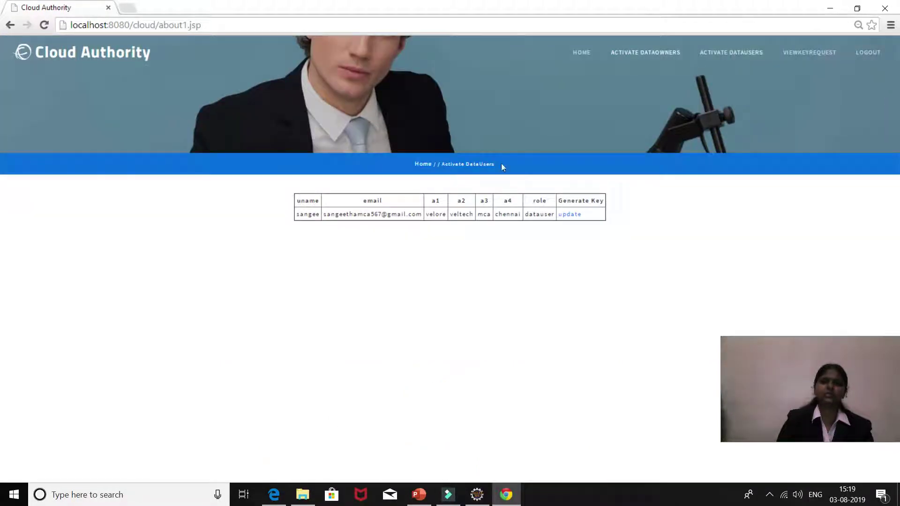
click(576, 217)
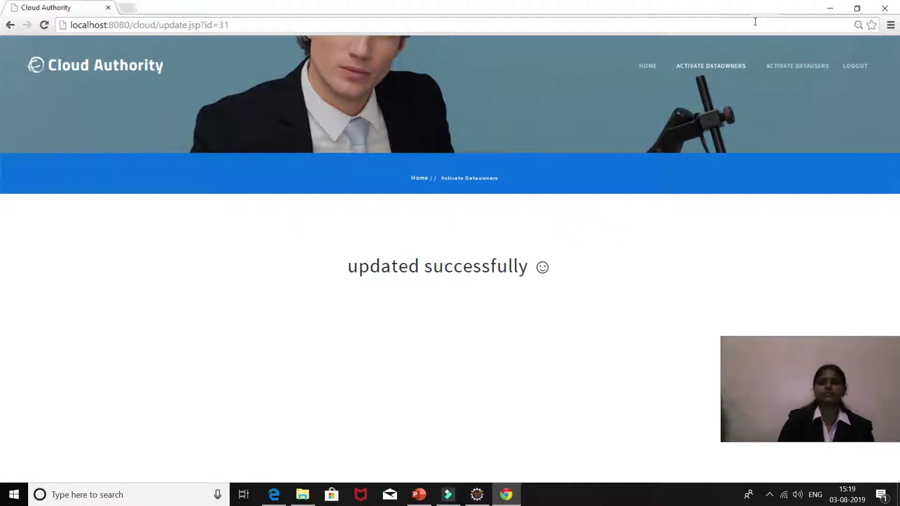
click(855, 68)
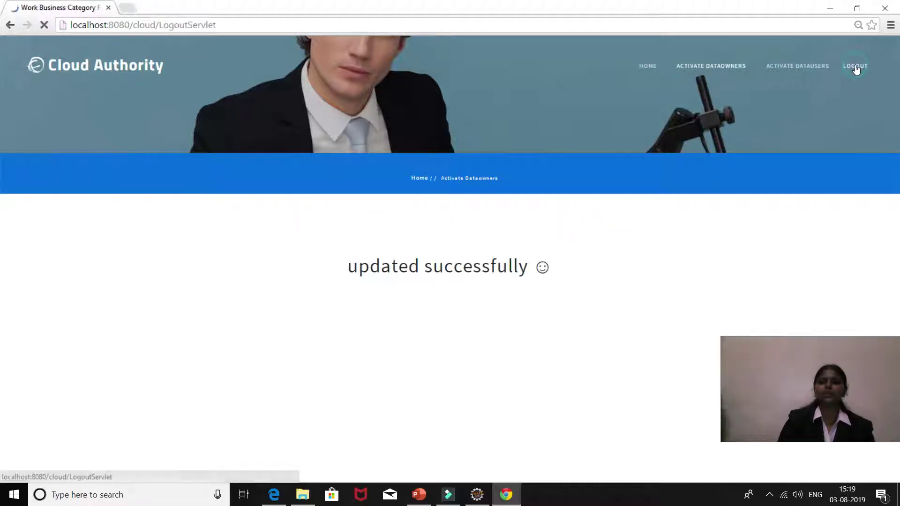
click(312, 188)
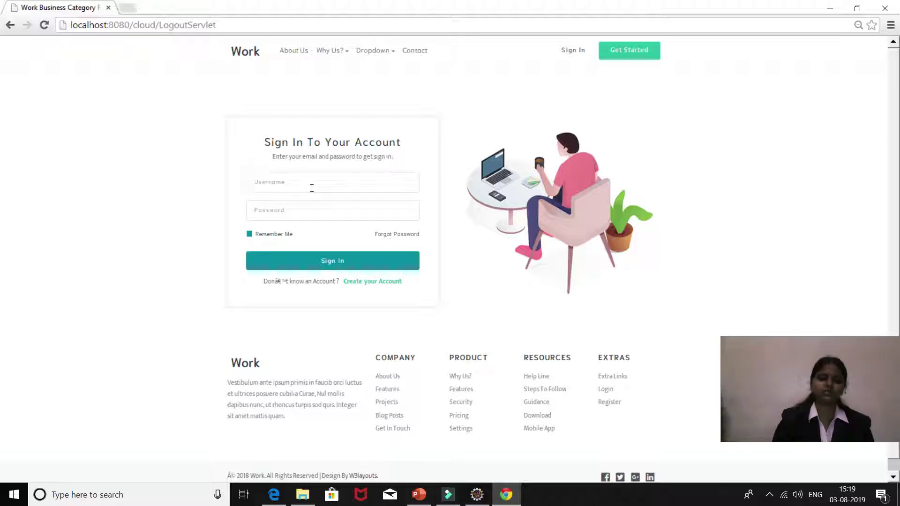
Step: Sign in with the data user's credentials and go to the Search Files form
text(sangee)
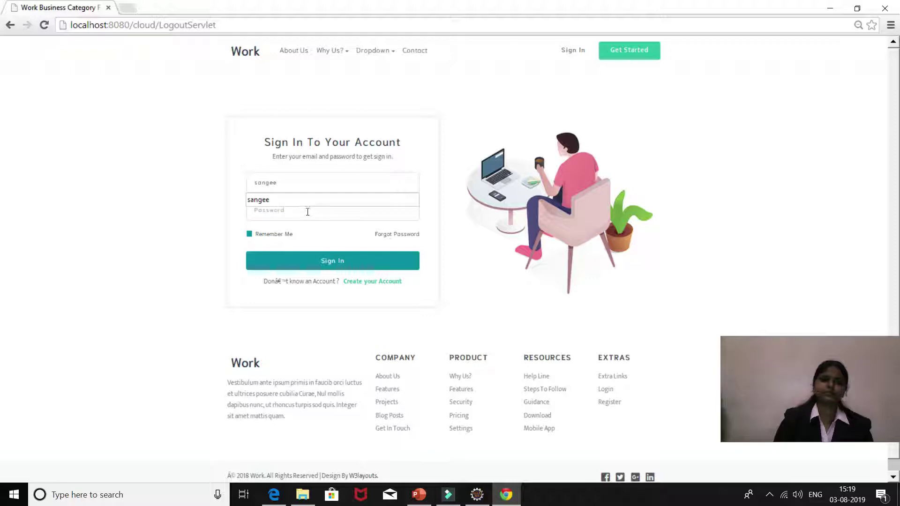
click(308, 211)
text(12)
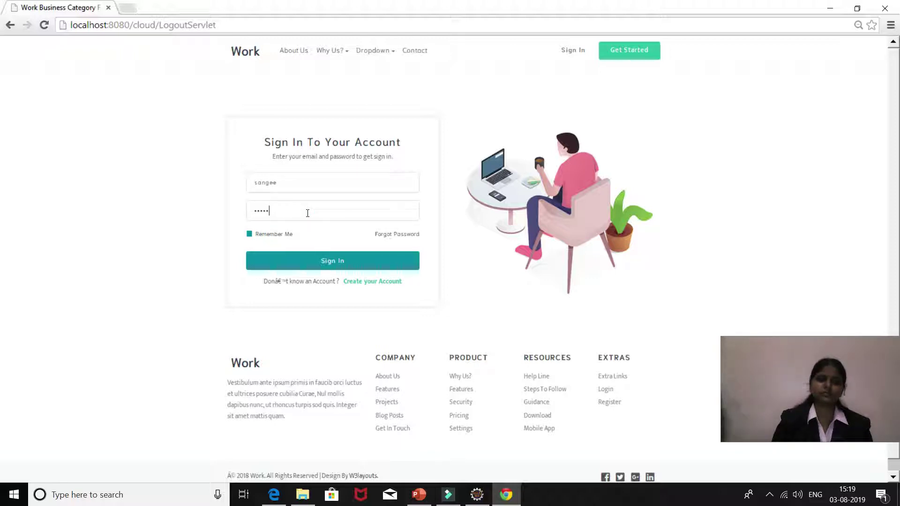
click(327, 259)
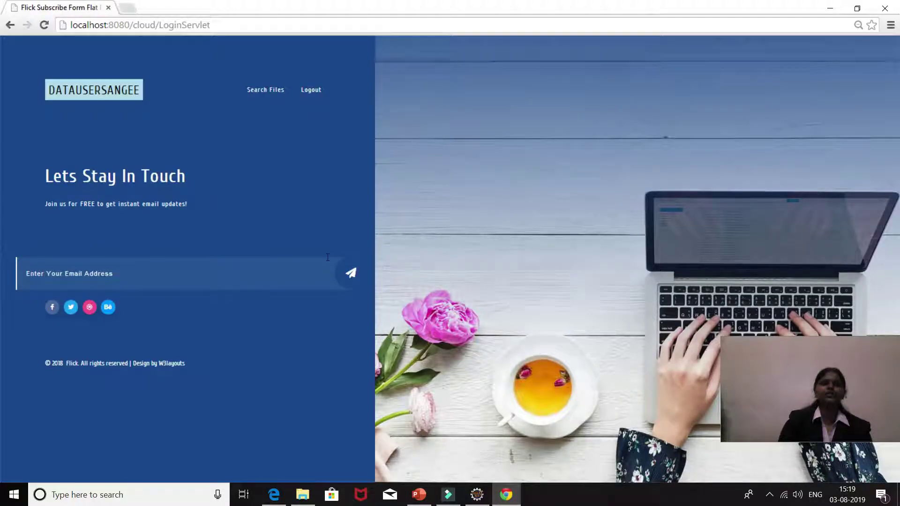
click(267, 90)
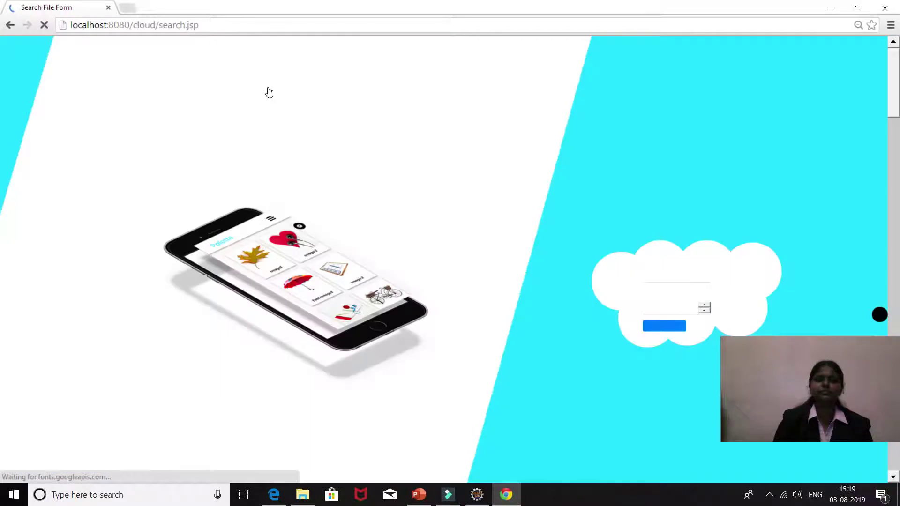
Step: Search the cloud for keyword 'effi' with 1 required file
click(681, 275)
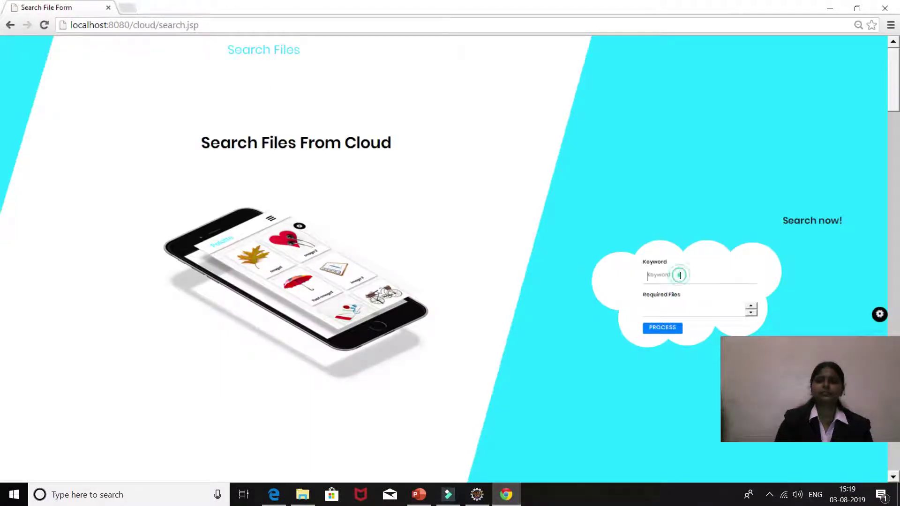
text(ef)
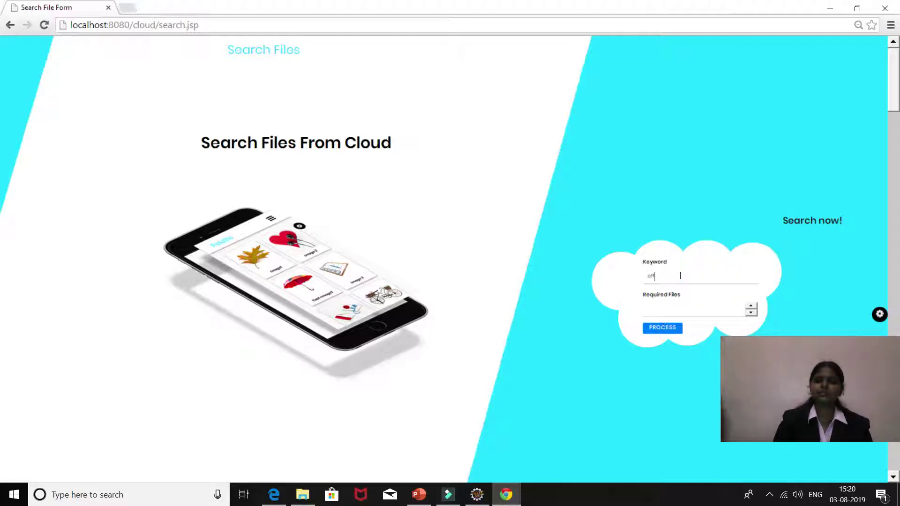
text(fi)
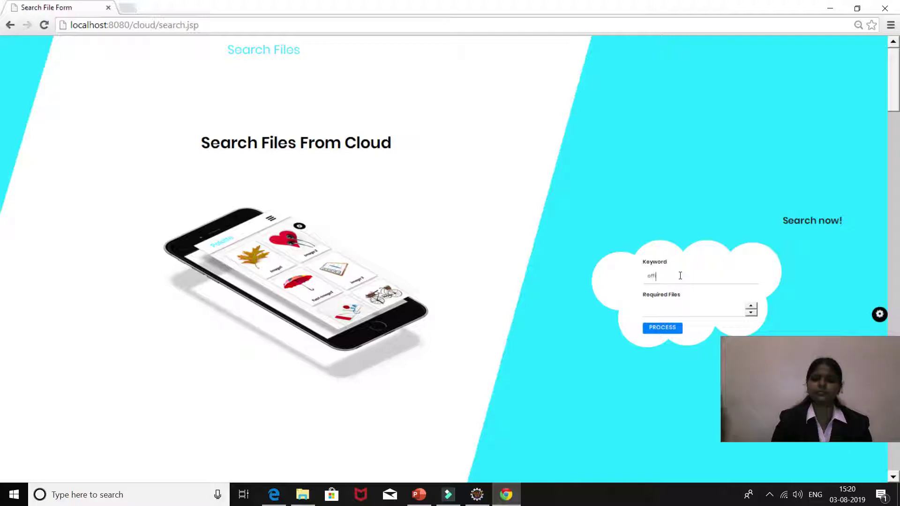
click(675, 306)
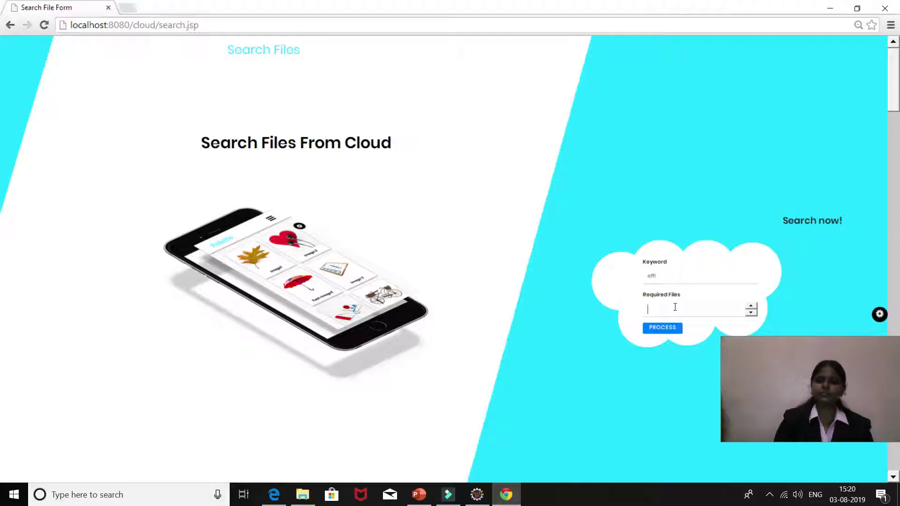
text(1)
click(666, 331)
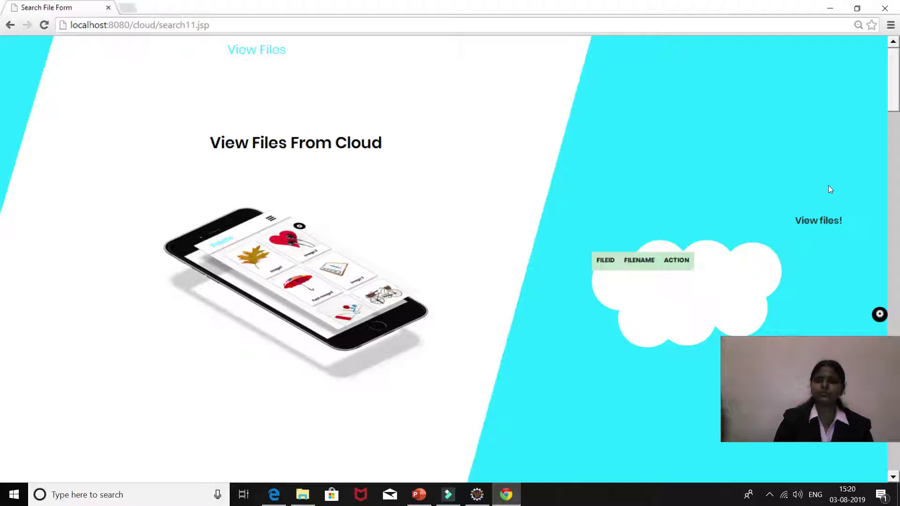
drag(817, 218, 848, 281)
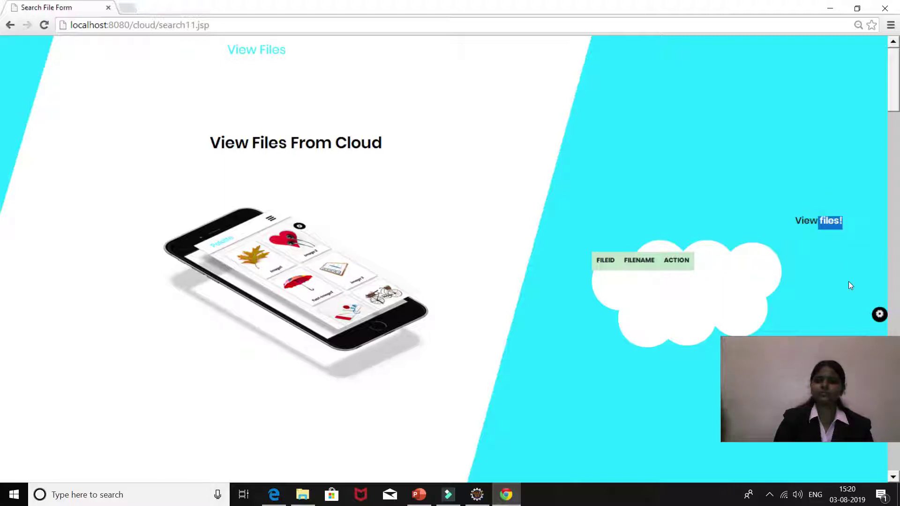
Step: Clear the stray text selection and return to the Search Files From Cloud form
click(818, 278)
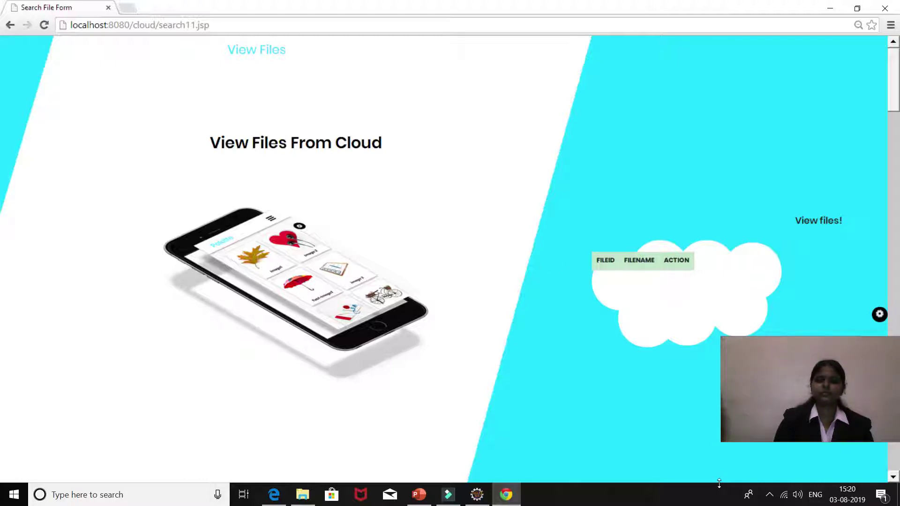
click(768, 495)
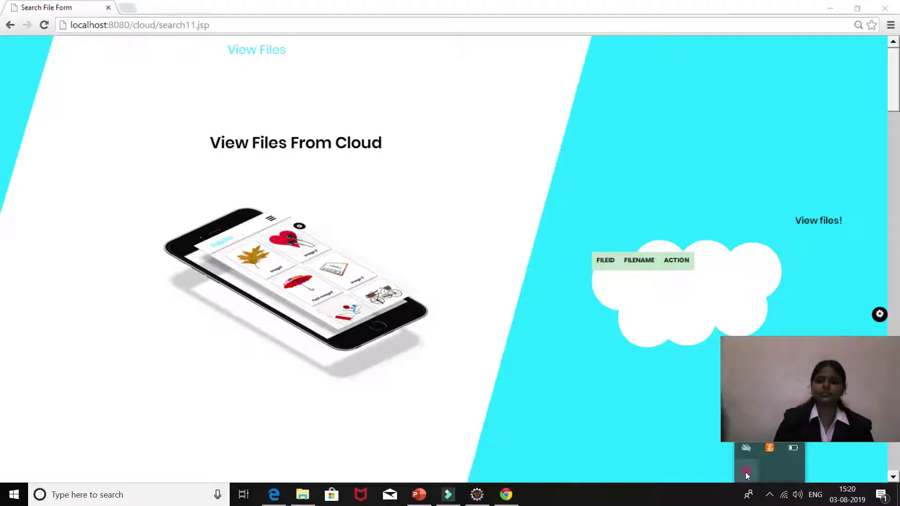
right_click(745, 473)
click(766, 474)
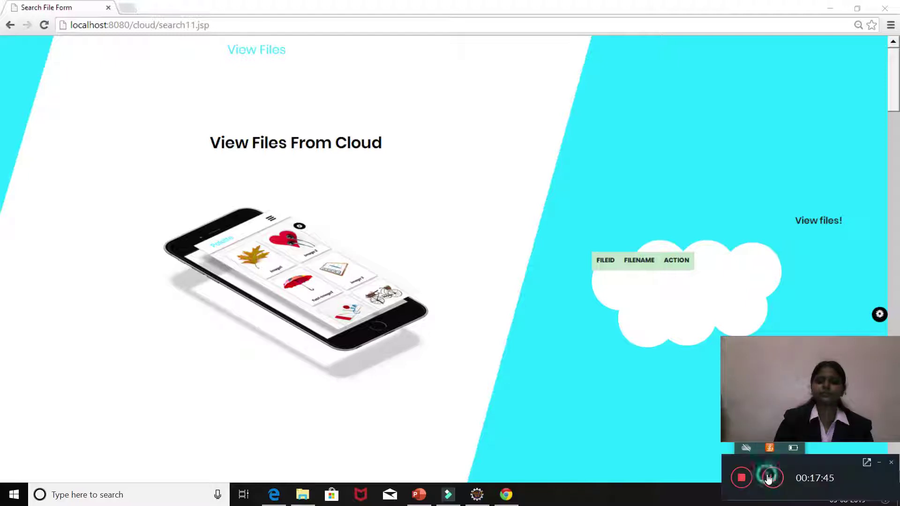
click(773, 477)
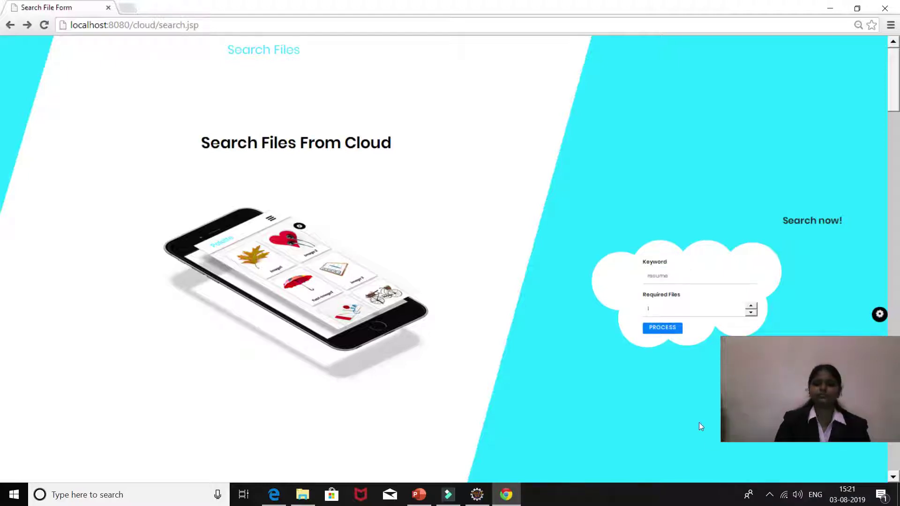
Step: Search the cloud for the resume keyword and open the resume file's download form
click(674, 273)
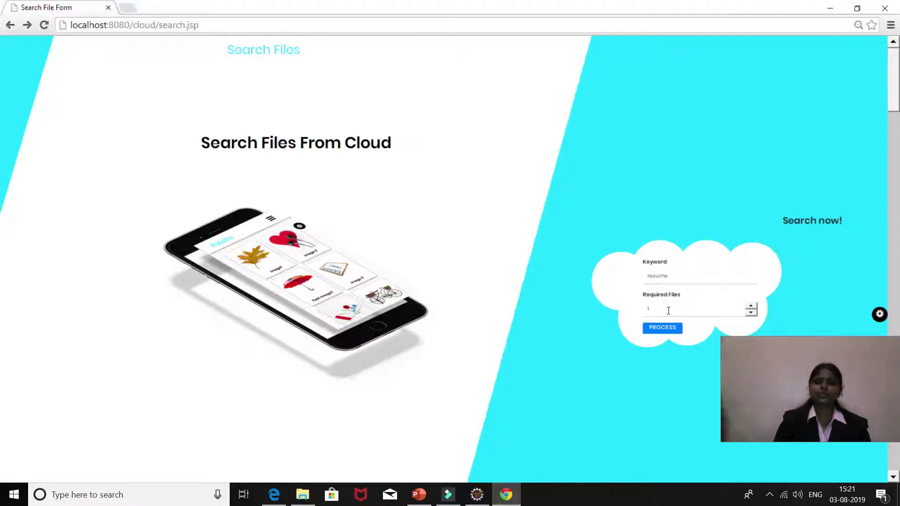
click(662, 328)
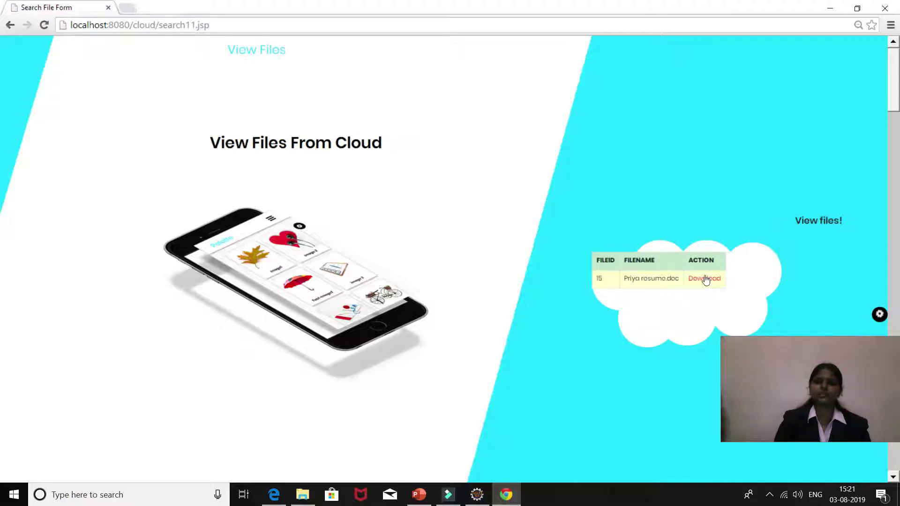
click(706, 279)
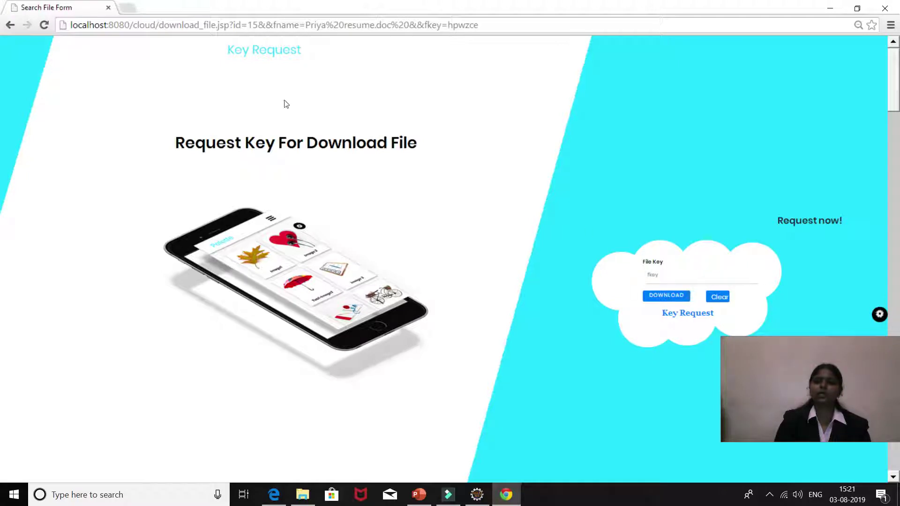
Step: Go back three pages to the data user home page and log out
click(10, 25)
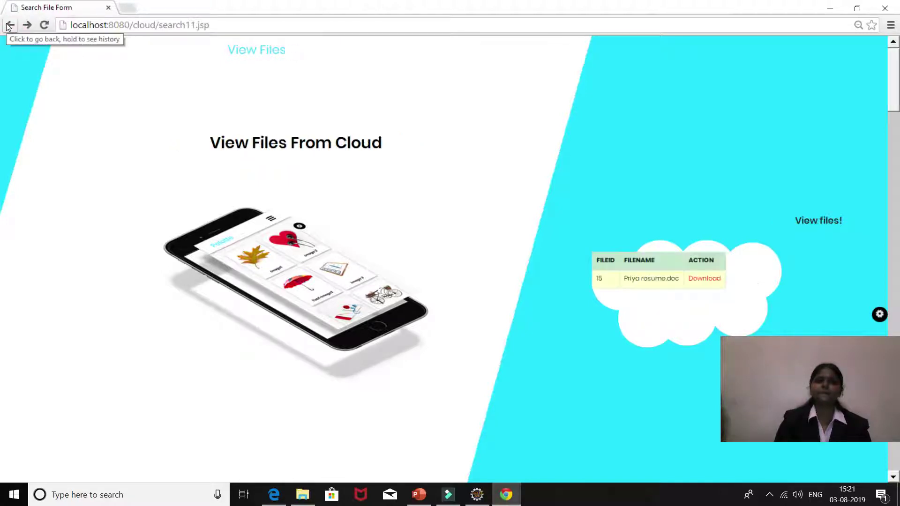
click(10, 25)
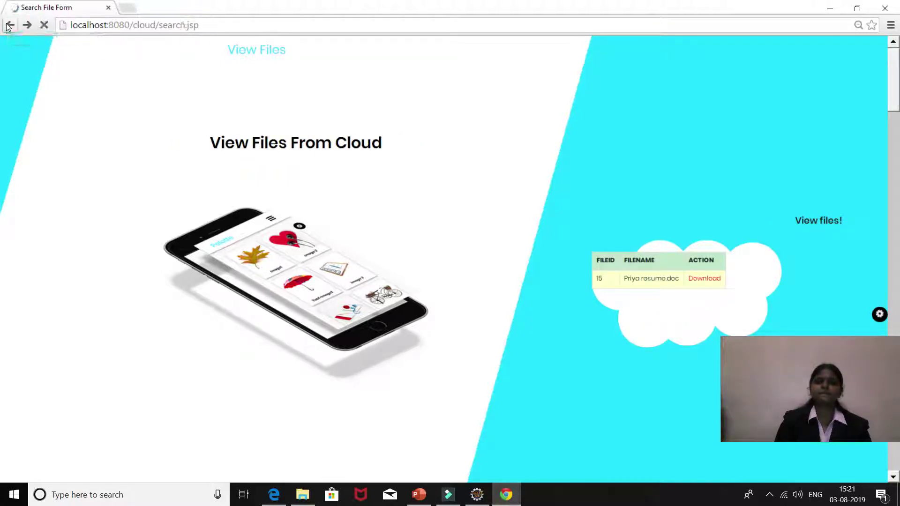
click(10, 25)
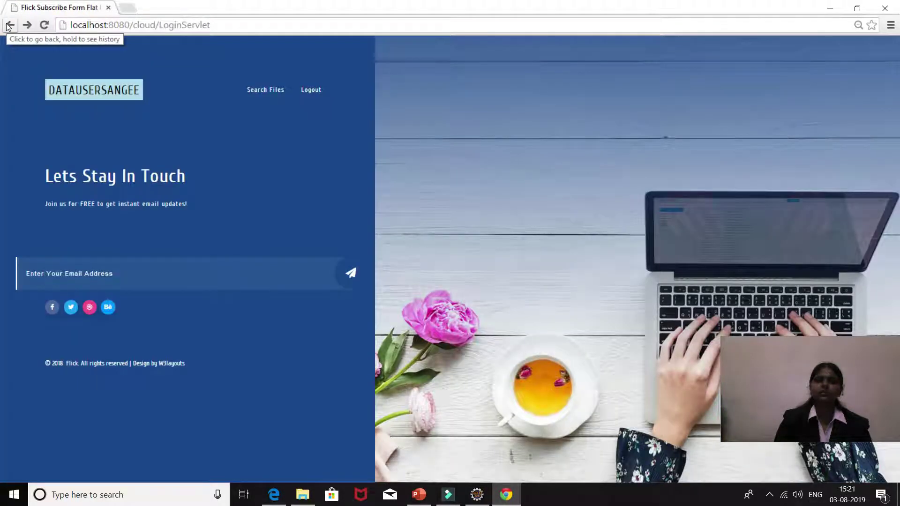
click(304, 91)
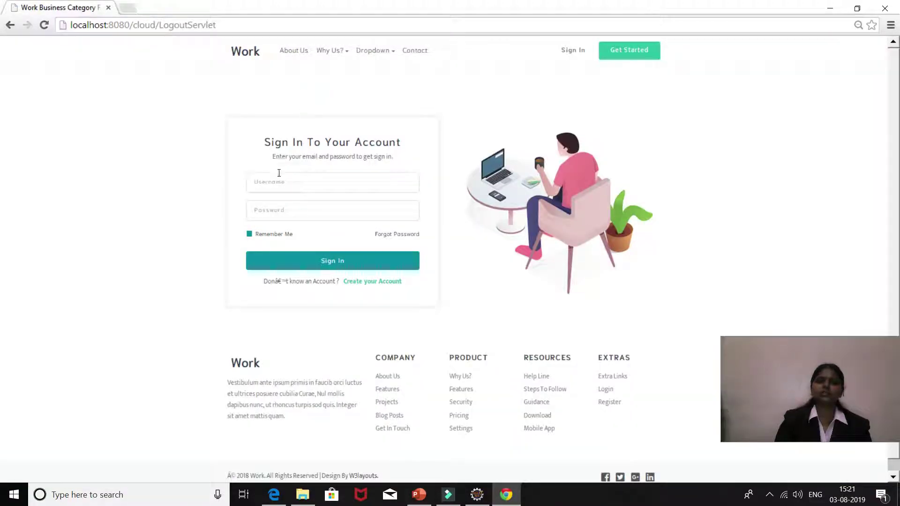
click(279, 178)
text(admin)
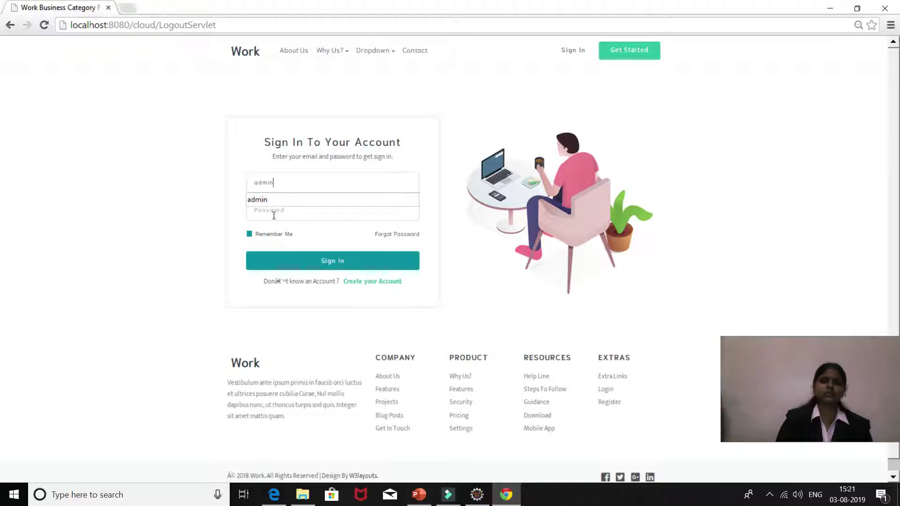
click(275, 213)
text(admin)
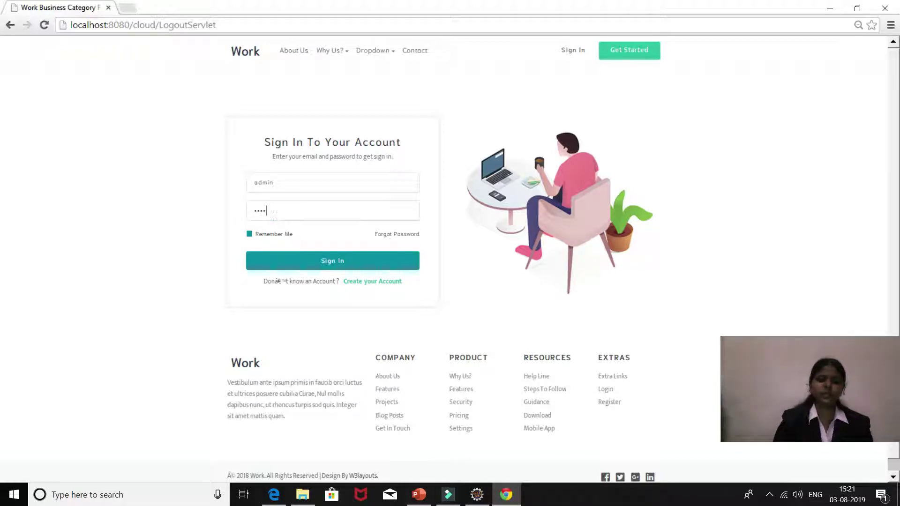
click(319, 256)
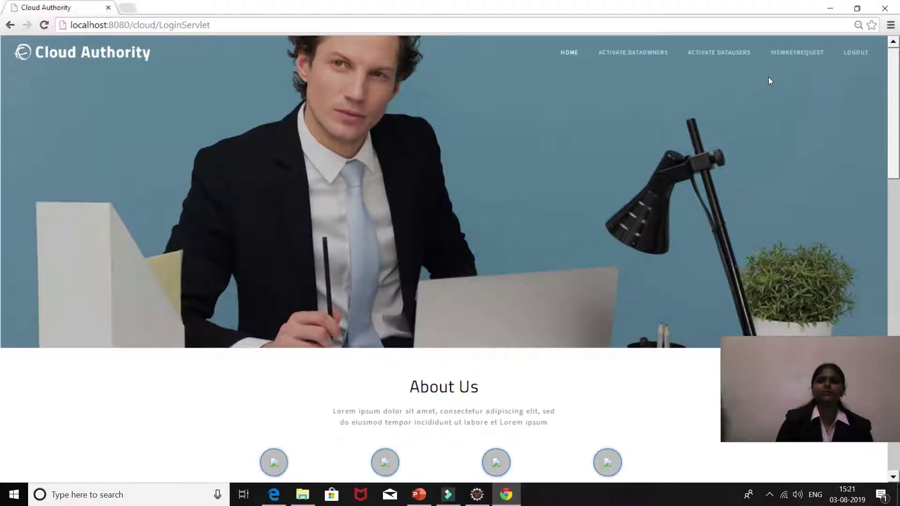
click(791, 55)
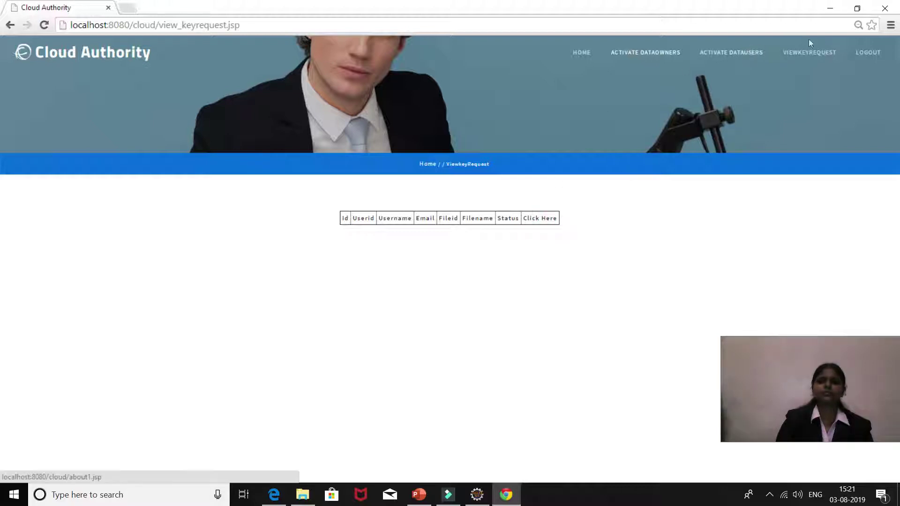
click(729, 52)
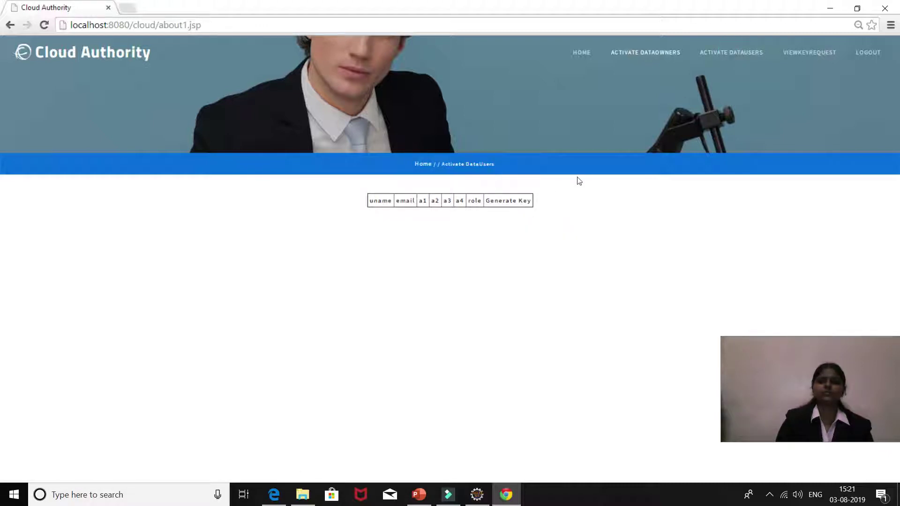
click(7, 28)
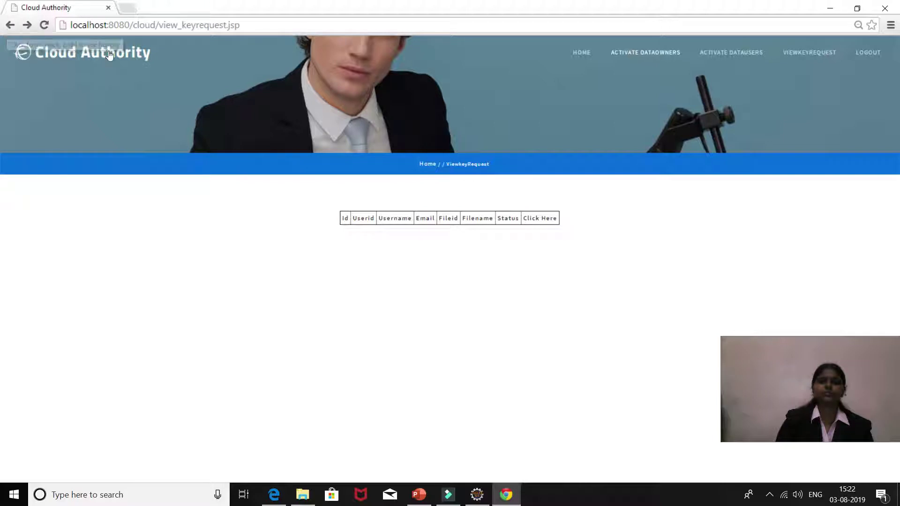
click(9, 27)
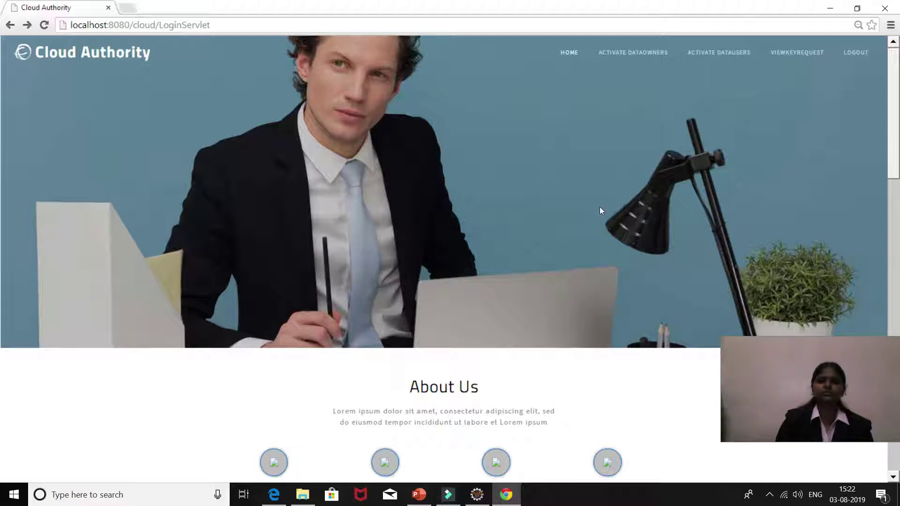
click(570, 53)
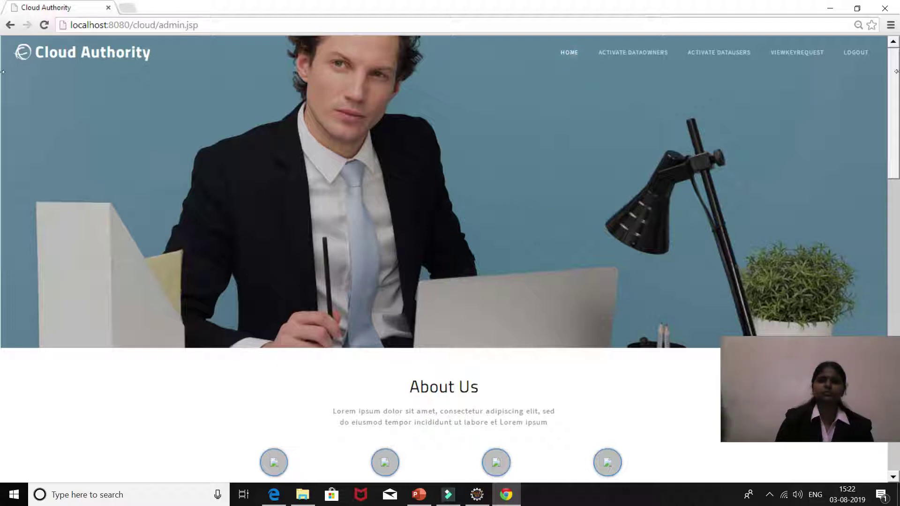
Step: Log out of the admin account and sign in with the data user's username and password
click(854, 57)
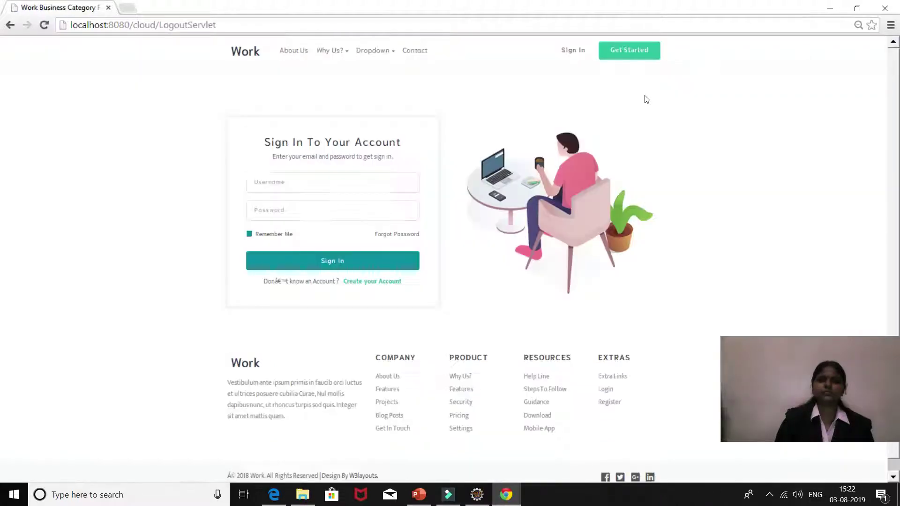
click(328, 178)
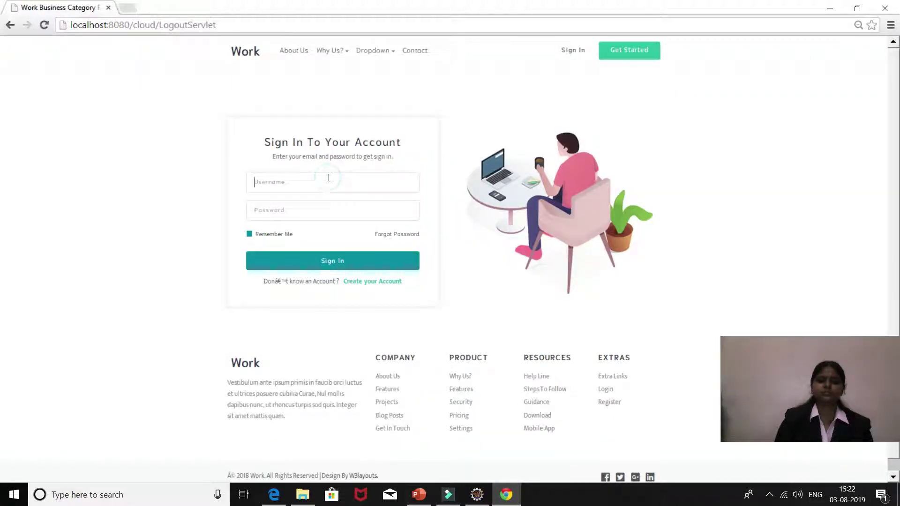
text(sang)
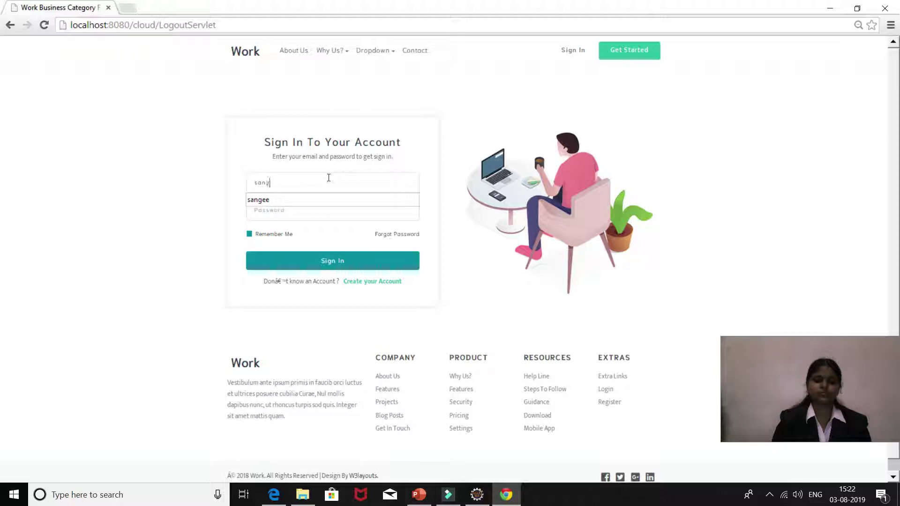
text(ee)
click(311, 211)
text(sa)
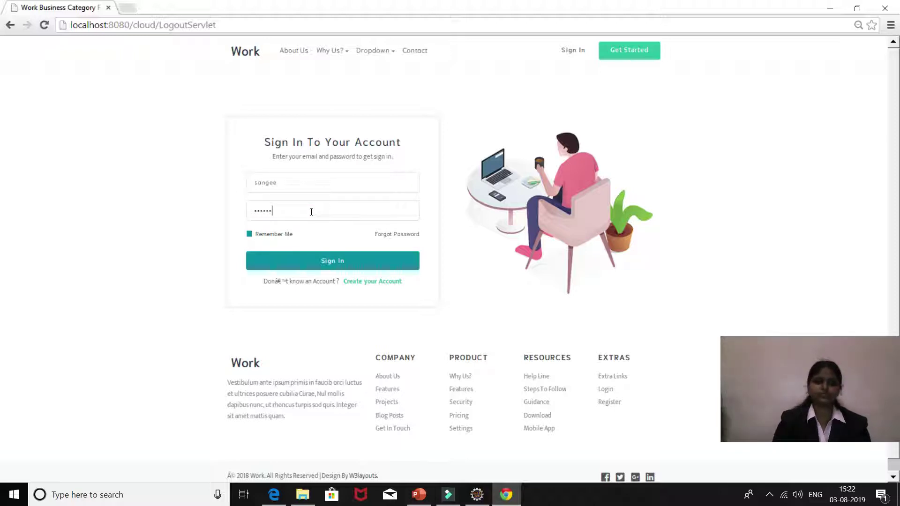
click(323, 261)
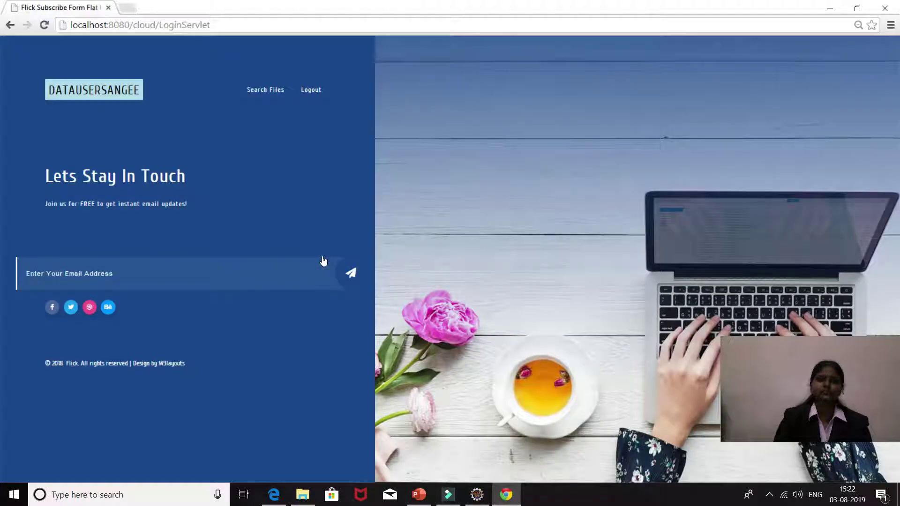
Step: Search files for keyword 'resume' with 1 required file and open its download page
click(272, 92)
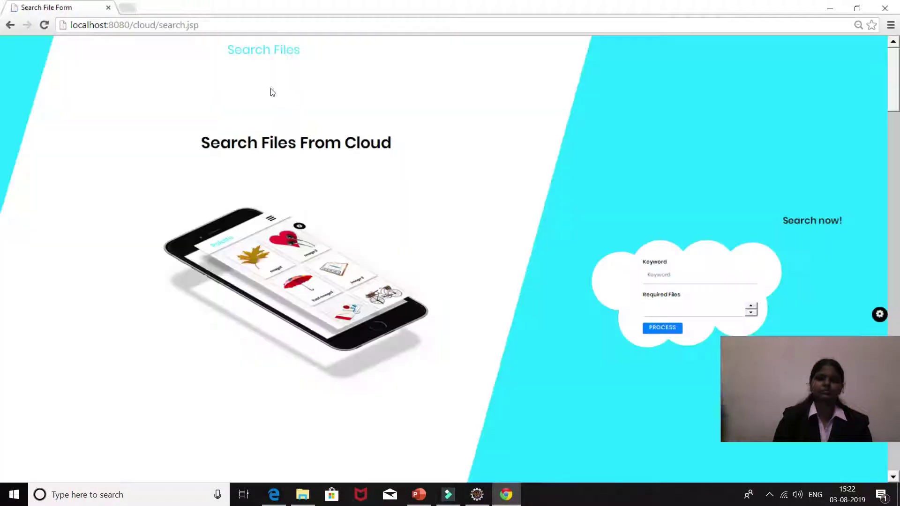
click(687, 273)
text(res)
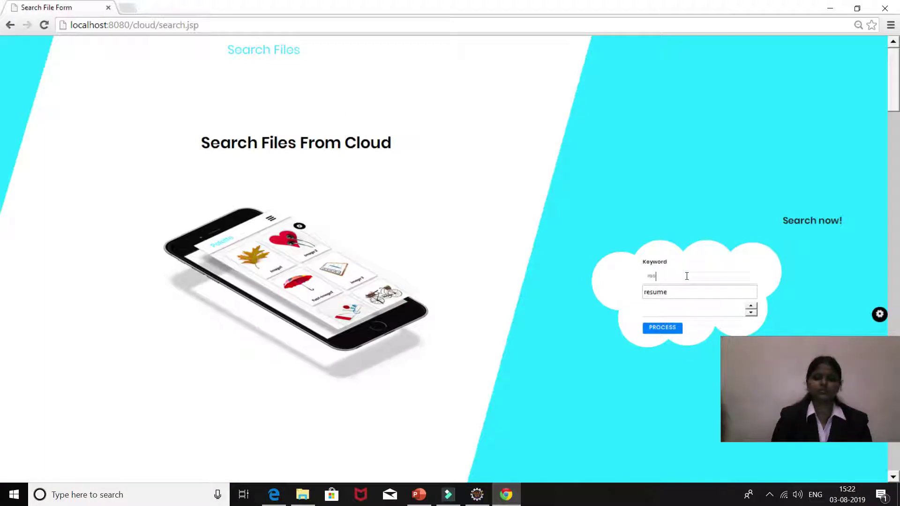
click(681, 291)
click(675, 312)
text(1)
click(675, 328)
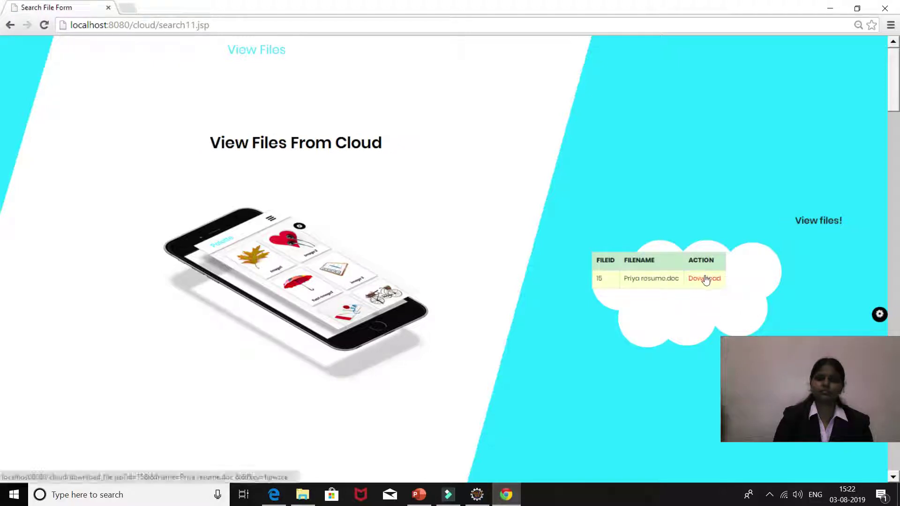
click(705, 277)
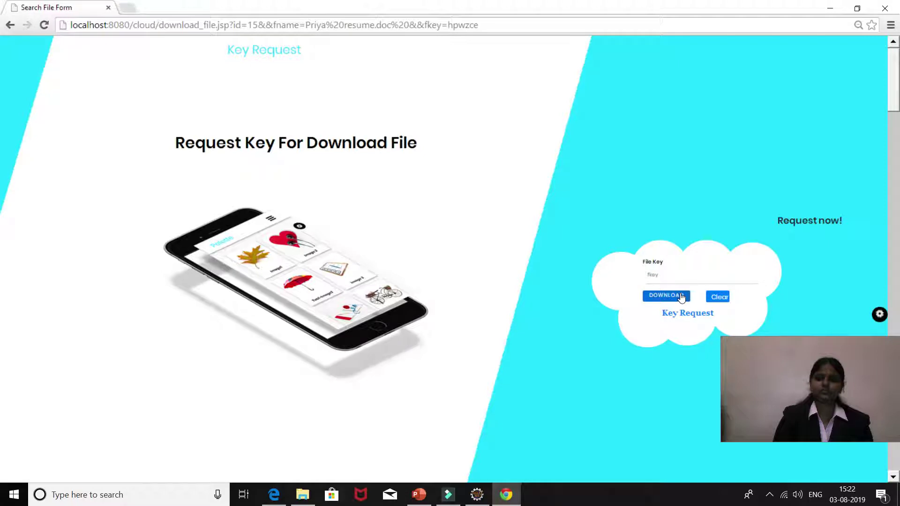
Step: Send the resume file's key request, confirm the alert, and go back to the user home page
click(682, 314)
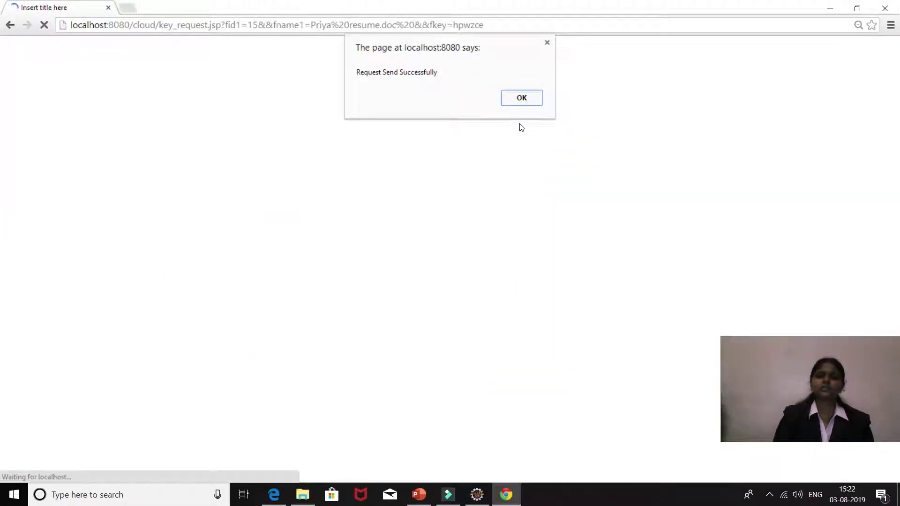
click(521, 97)
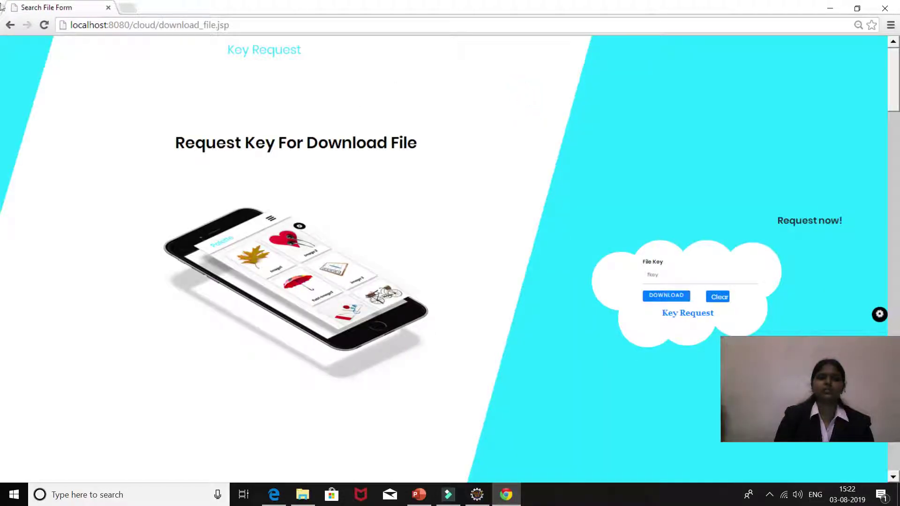
click(9, 26)
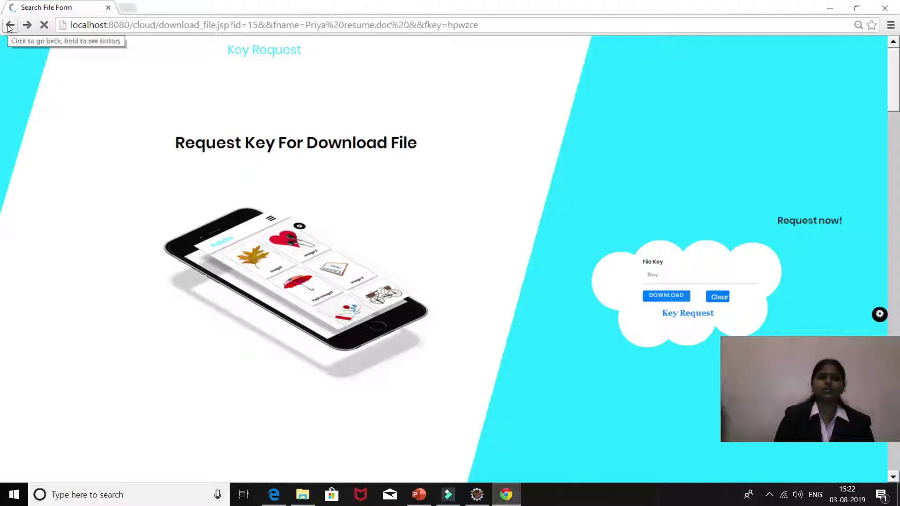
click(9, 26)
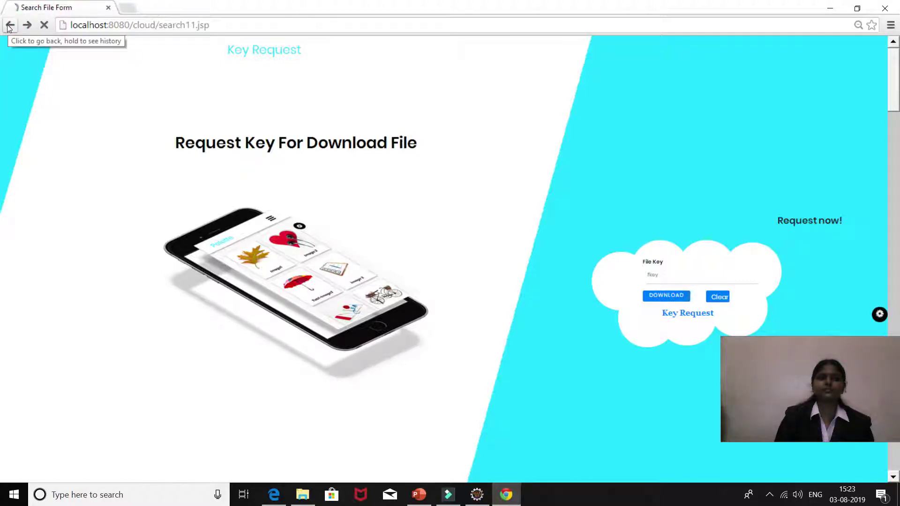
click(8, 26)
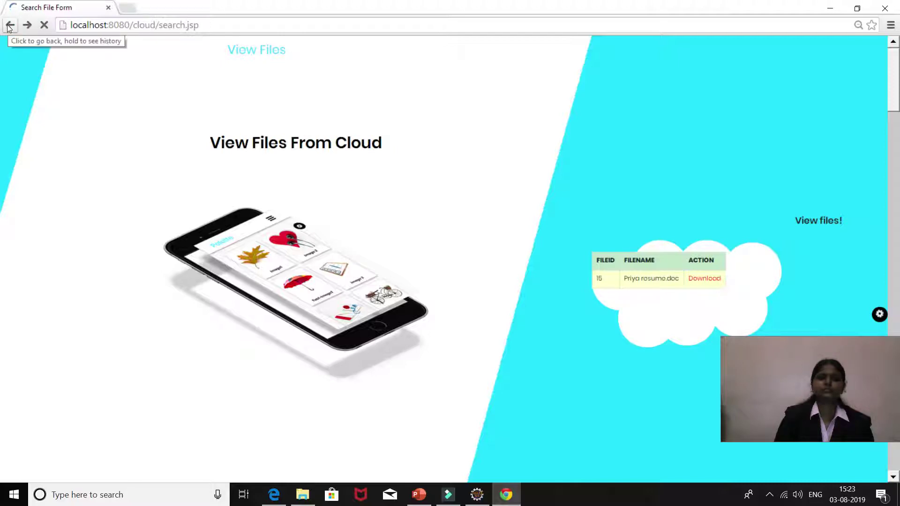
click(8, 25)
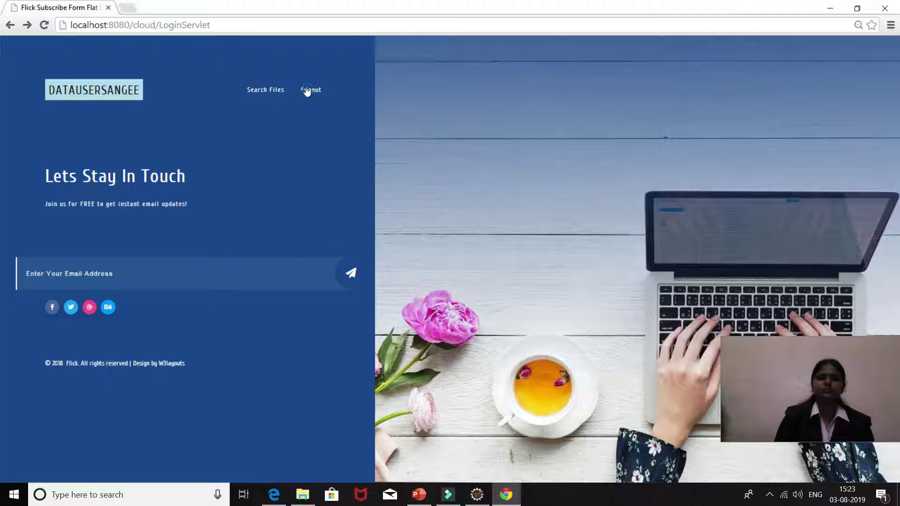
Step: Log out, sign in as admin, and view the key requests showing resume file ID 15 pending
click(307, 90)
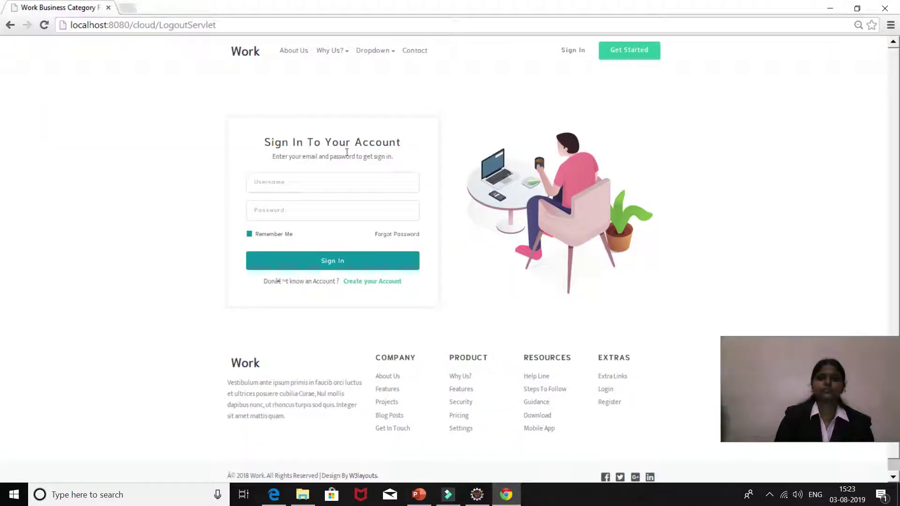
click(329, 179)
text(ad)
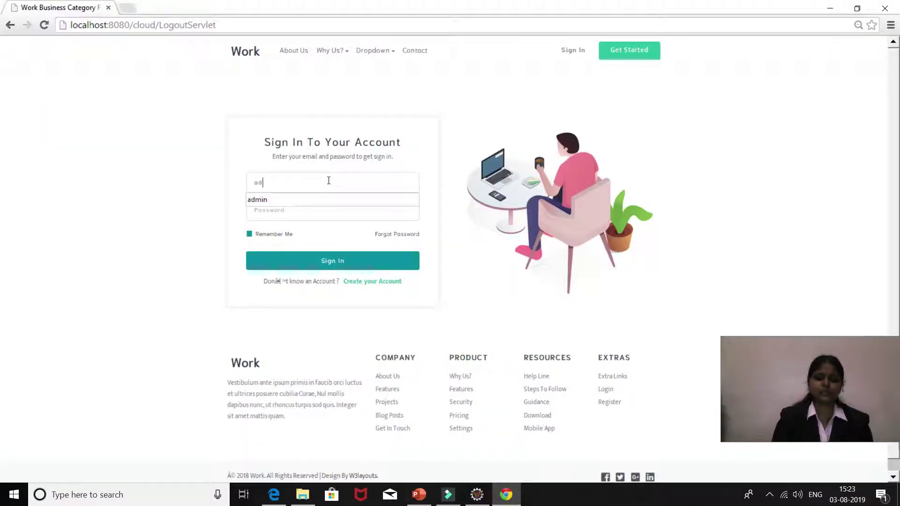
text(min)
click(322, 211)
text(admin)
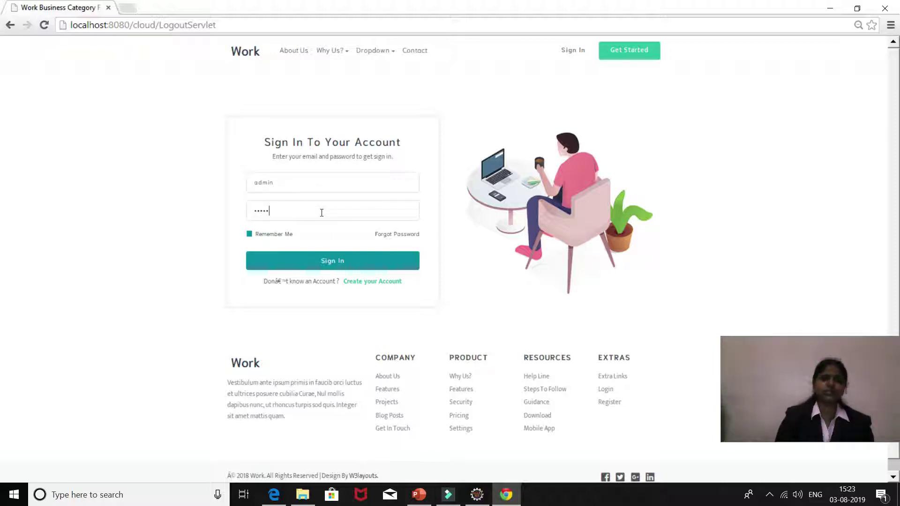
click(332, 261)
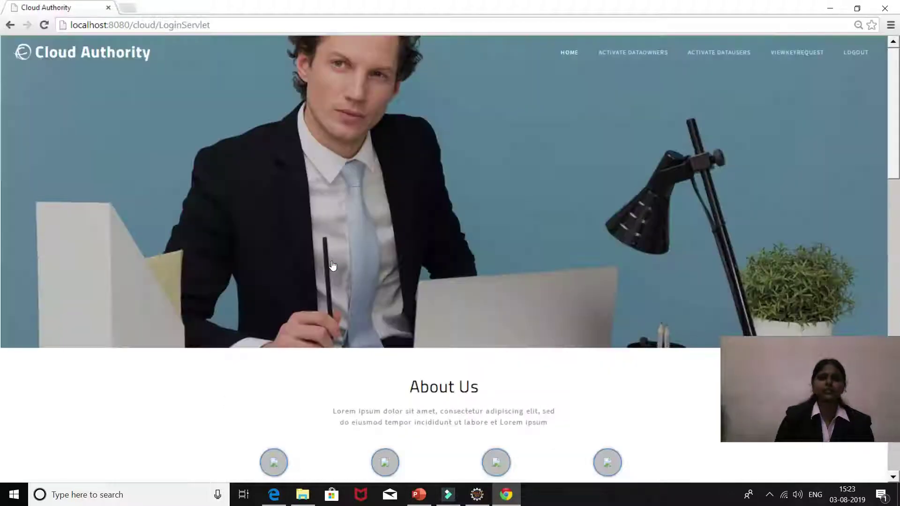
click(778, 55)
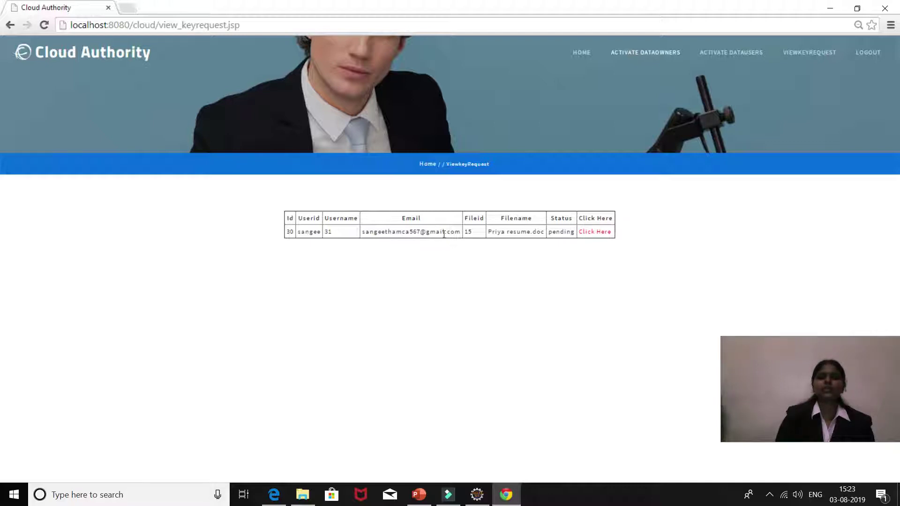
Step: Email the resume file's key to the data user, then log out of admin and select the username field
click(599, 232)
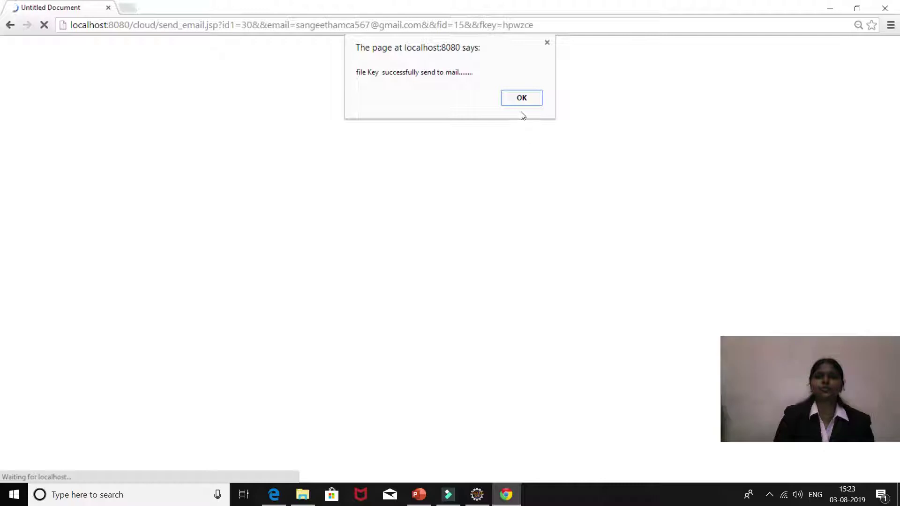
click(521, 98)
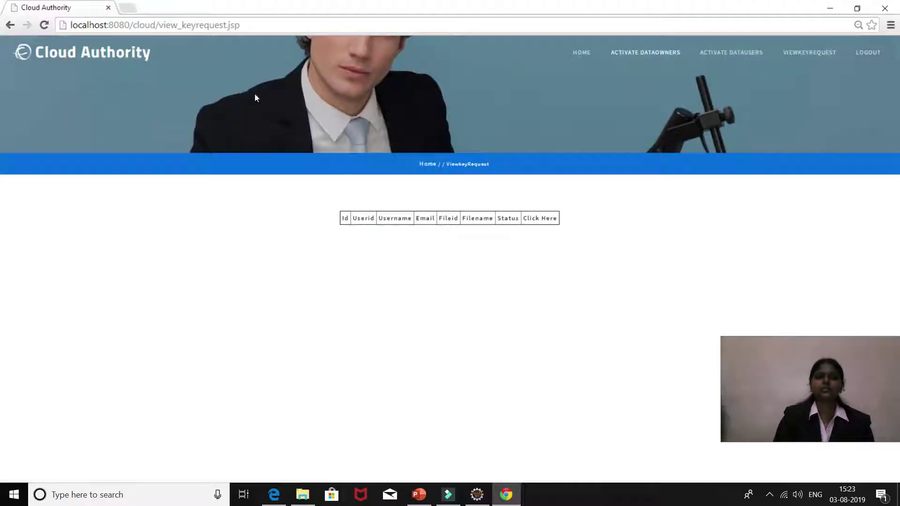
click(867, 53)
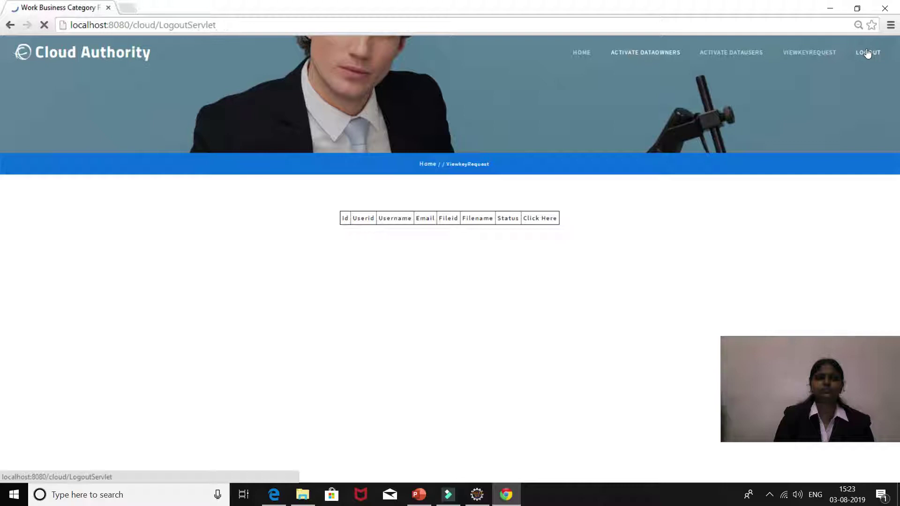
click(316, 185)
Step: Enter the data user's username and password on the sign-in form
text(sangee)
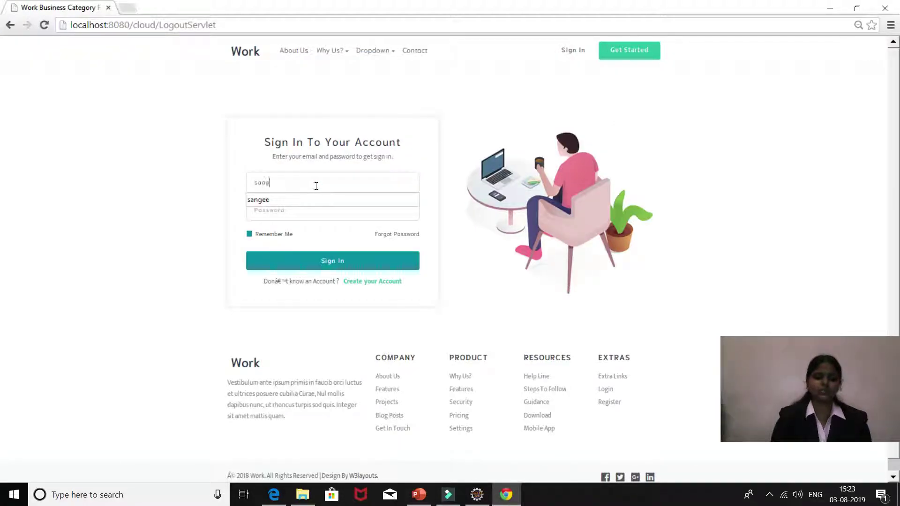
click(306, 211)
text(••••••)
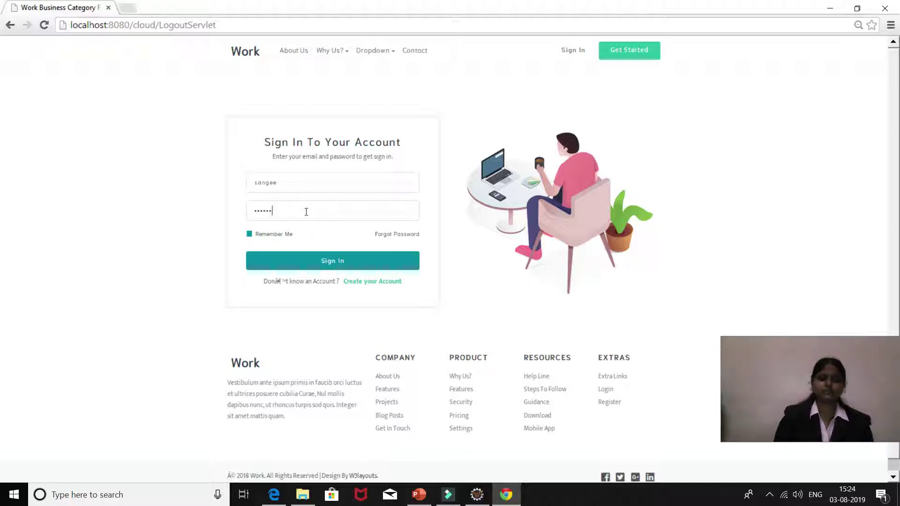
click(766, 494)
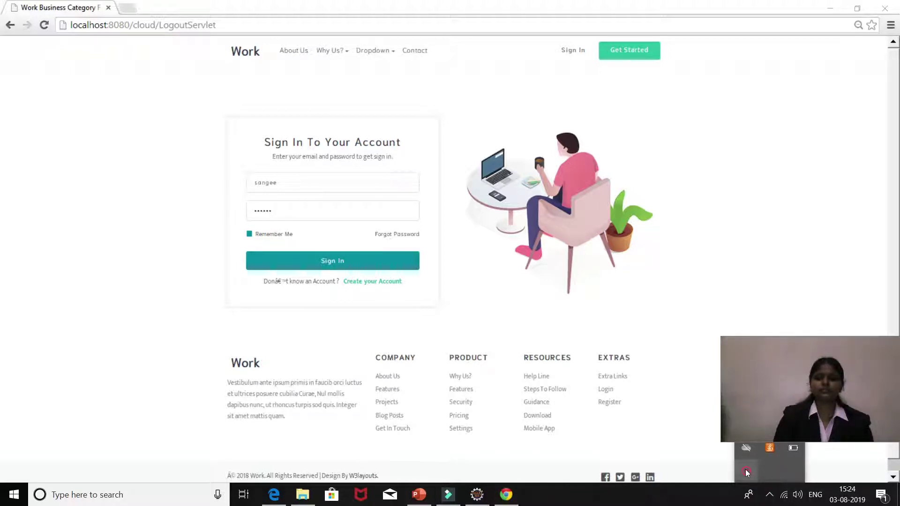
click(765, 473)
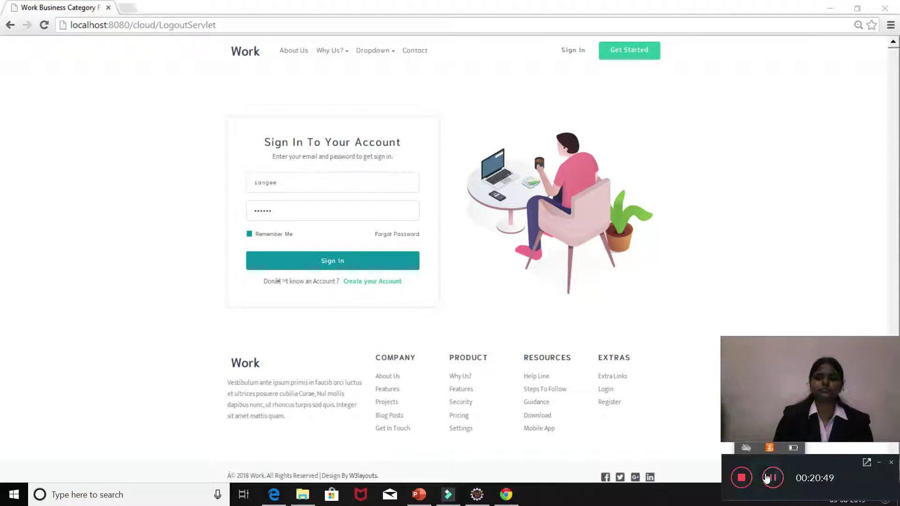
click(771, 477)
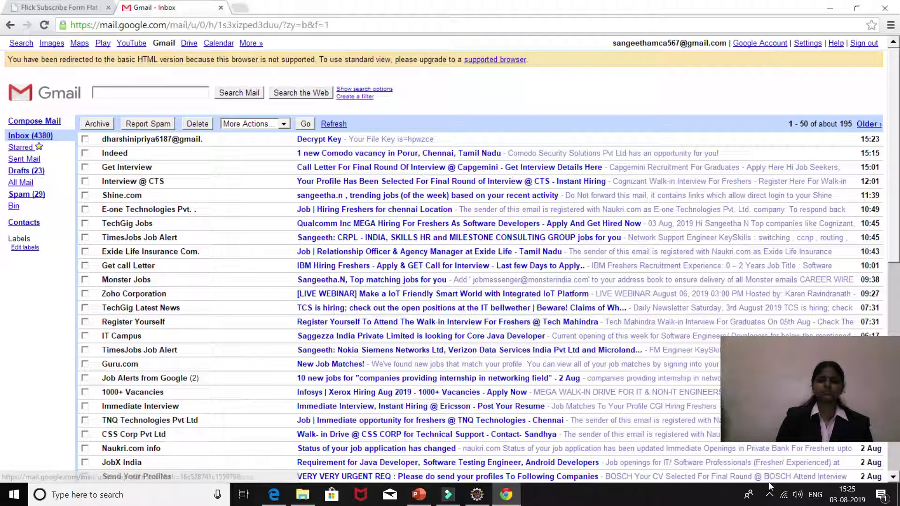
Step: Open the Decrypt Key email, select its file key, and return to the cloud app tab
click(769, 494)
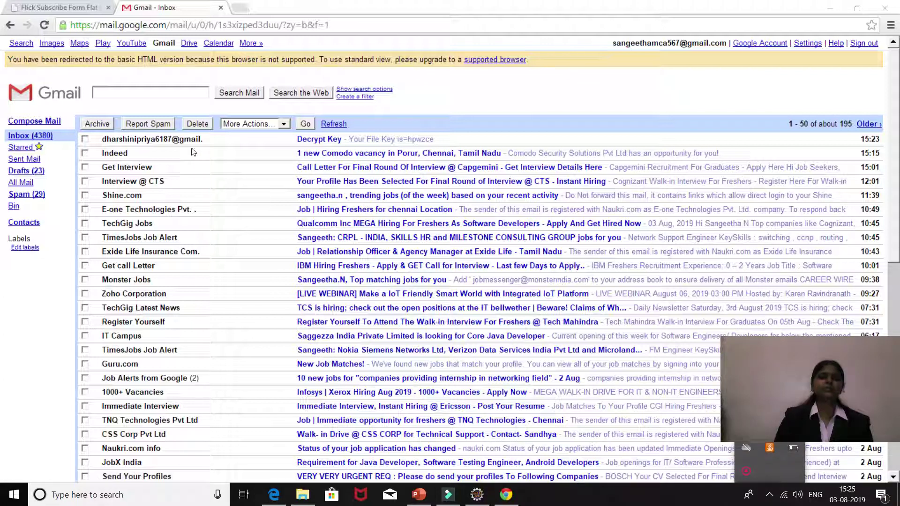
click(331, 140)
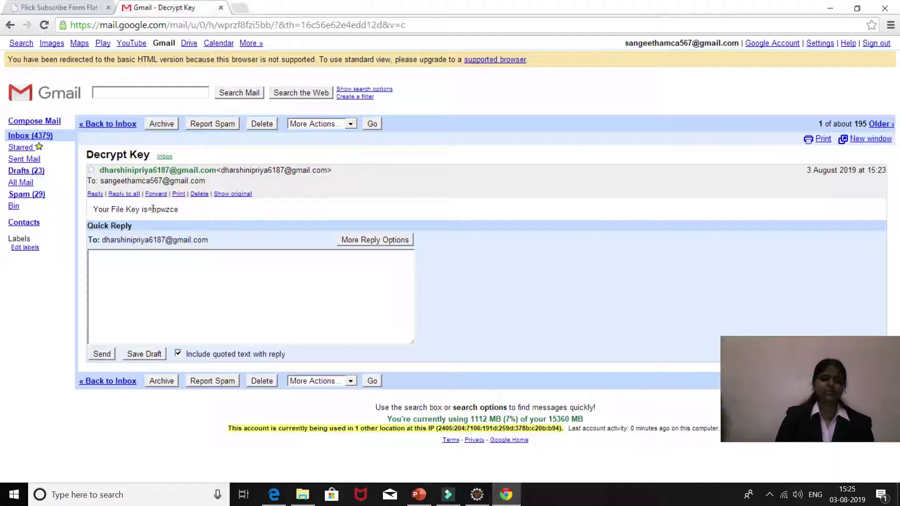
double_click(155, 210)
key(ctrl+c)
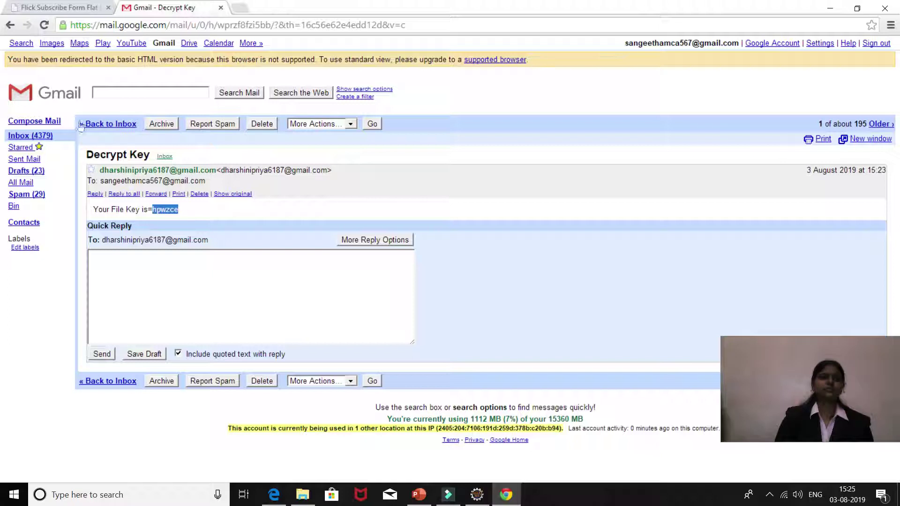
click(54, 8)
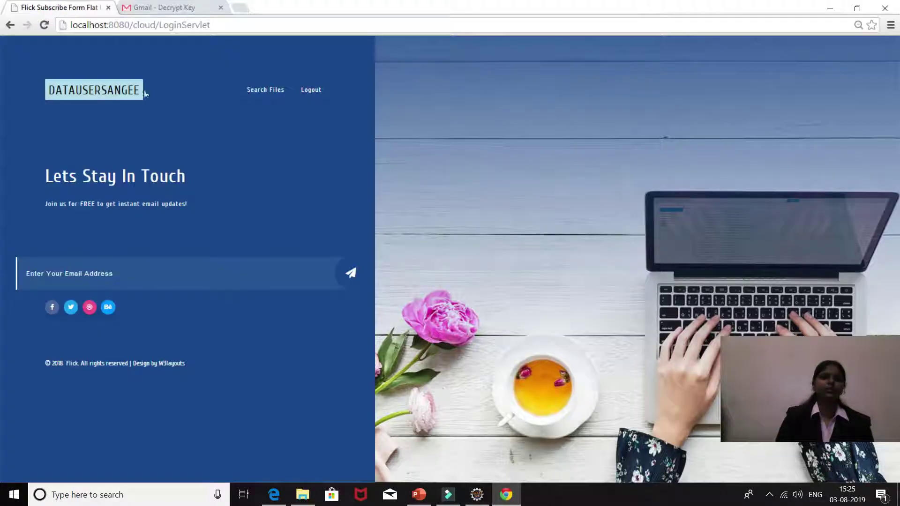
Step: Search cloud files for keyword 'resume' with 1 required file
click(266, 89)
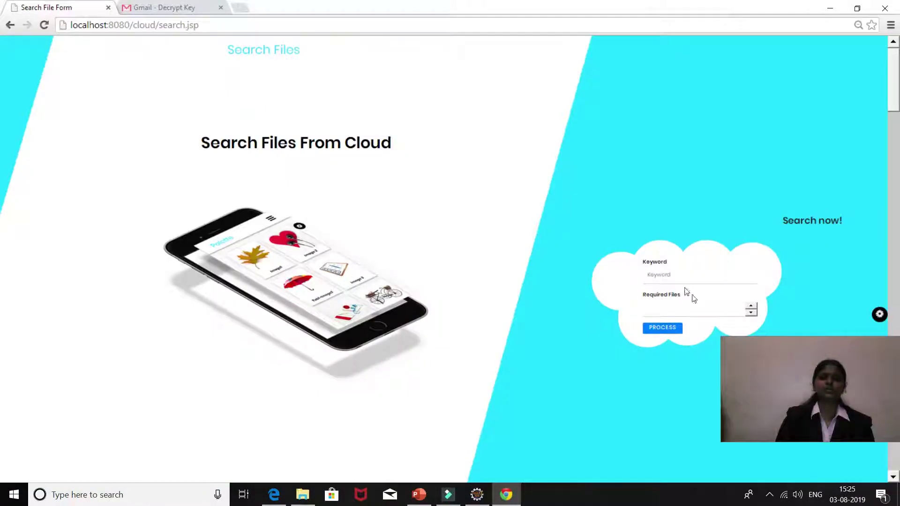
text(re)
click(677, 293)
click(678, 309)
text(1)
click(670, 327)
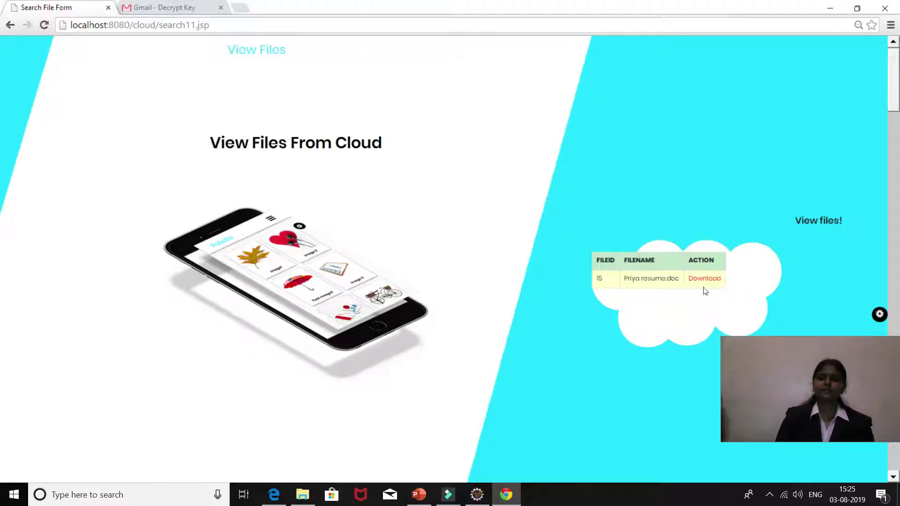
Step: Open the resume file's download page, paste the emailed key, and download it
click(703, 280)
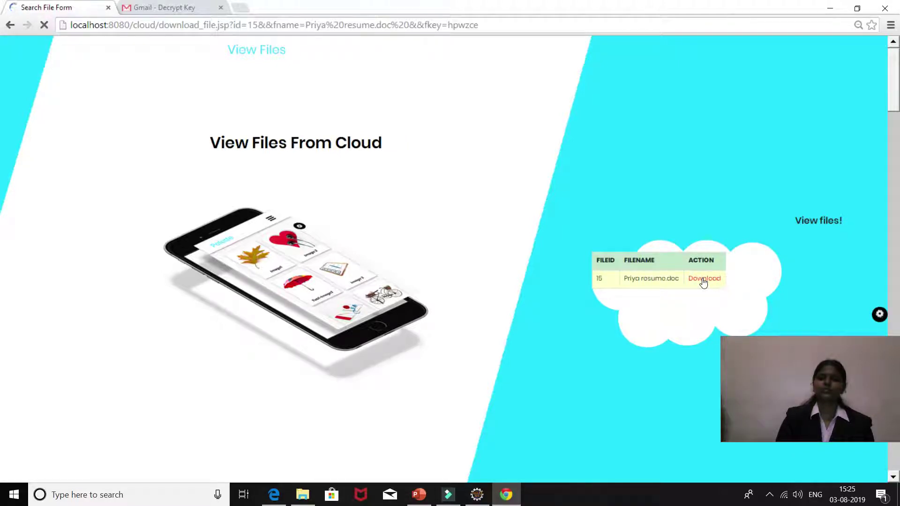
click(678, 280)
key(ctrl+v)
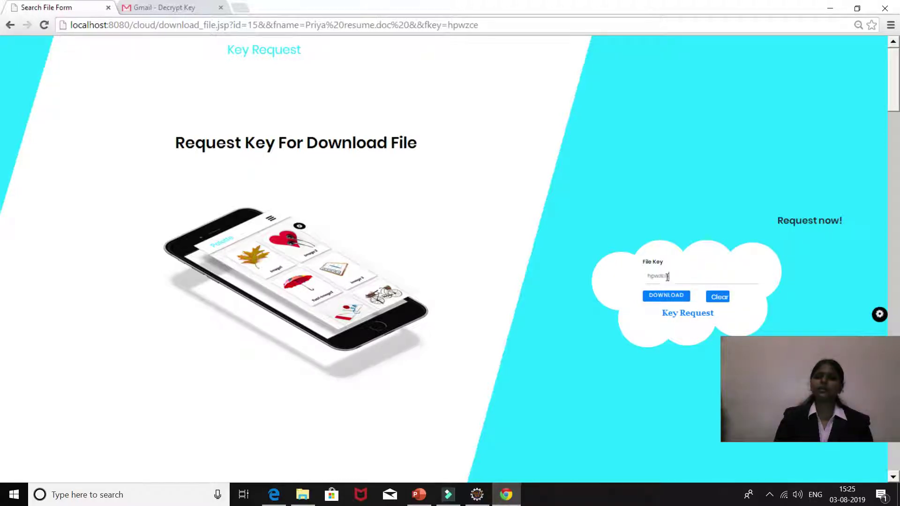
click(682, 300)
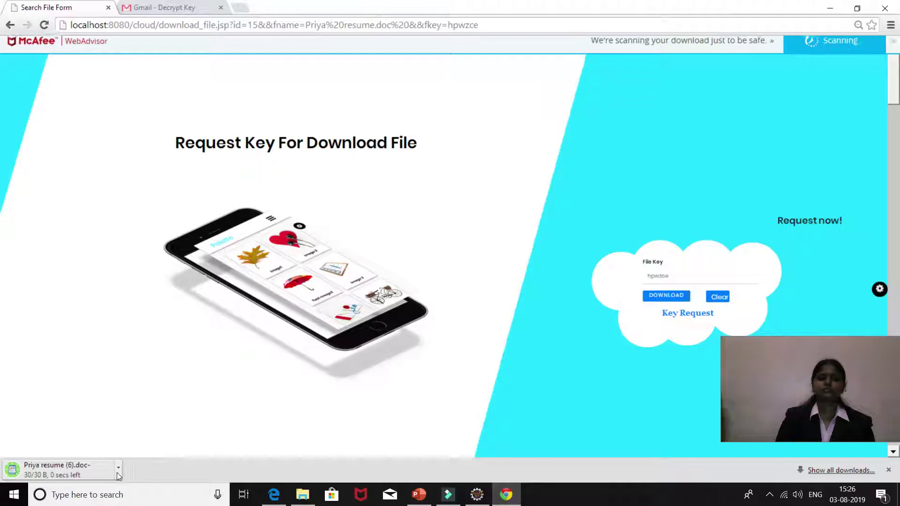
Step: Open the downloaded resume in WordPad, view its one-line path, then minimize WordPad
click(117, 470)
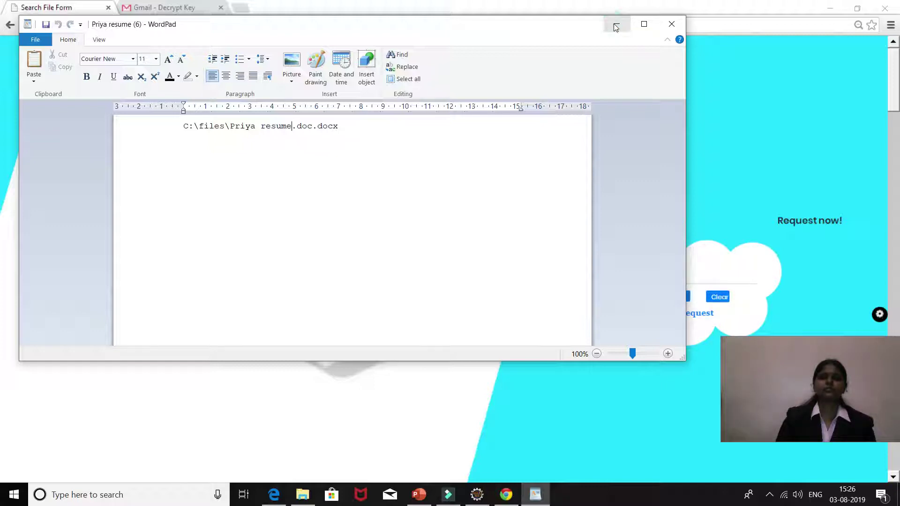
click(621, 25)
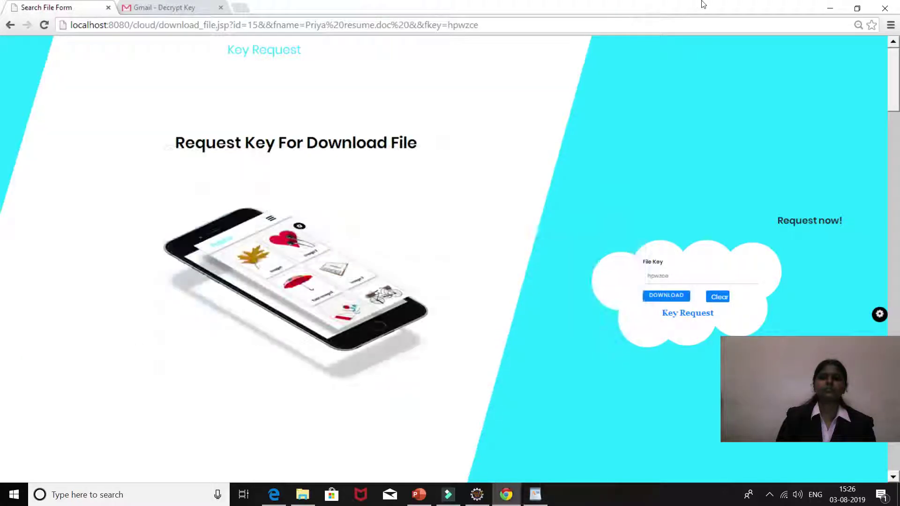
Step: Minimize Chrome, open File Explorer maximized, and browse drive C:
click(830, 8)
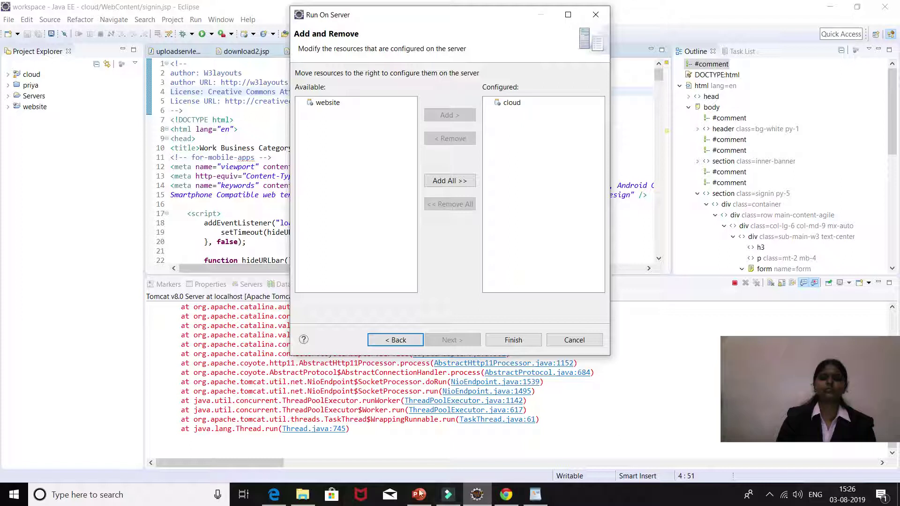
click(310, 499)
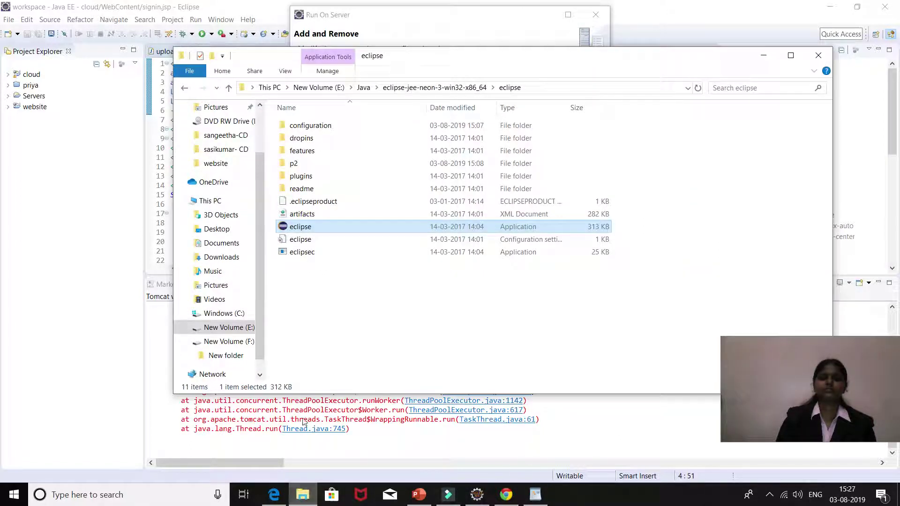
click(790, 55)
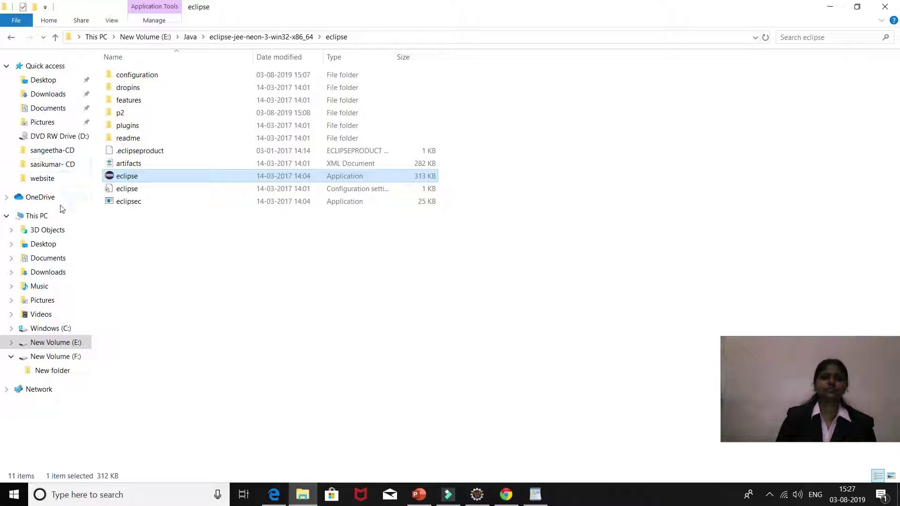
click(62, 327)
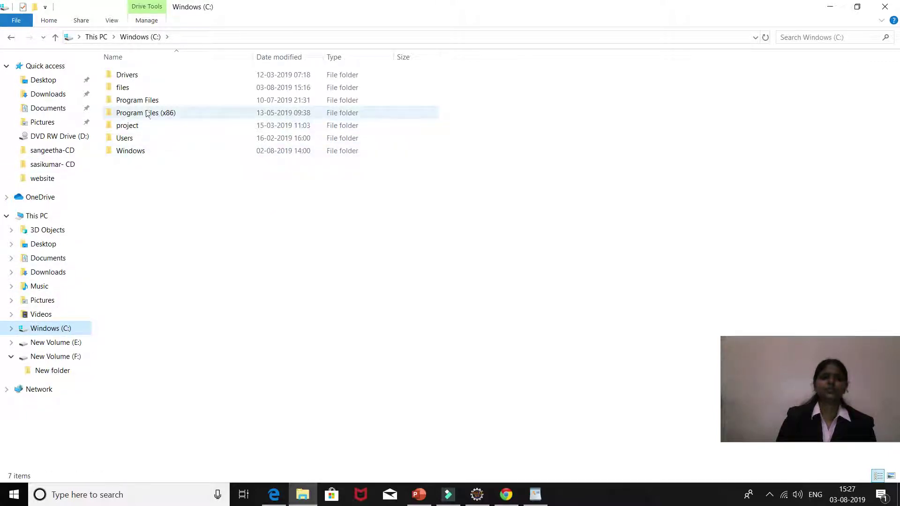
click(146, 101)
double_click(147, 101)
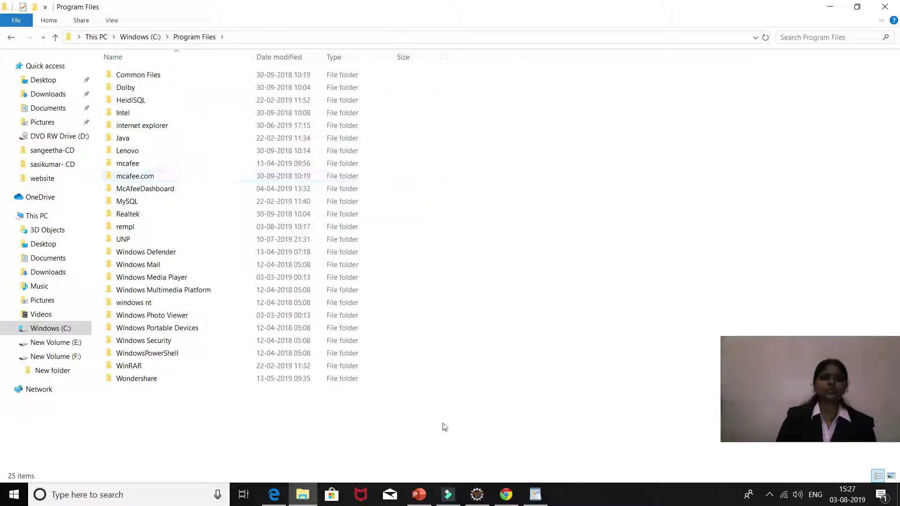
Step: Open the resume .doc from the C:\files folder in Word
click(535, 500)
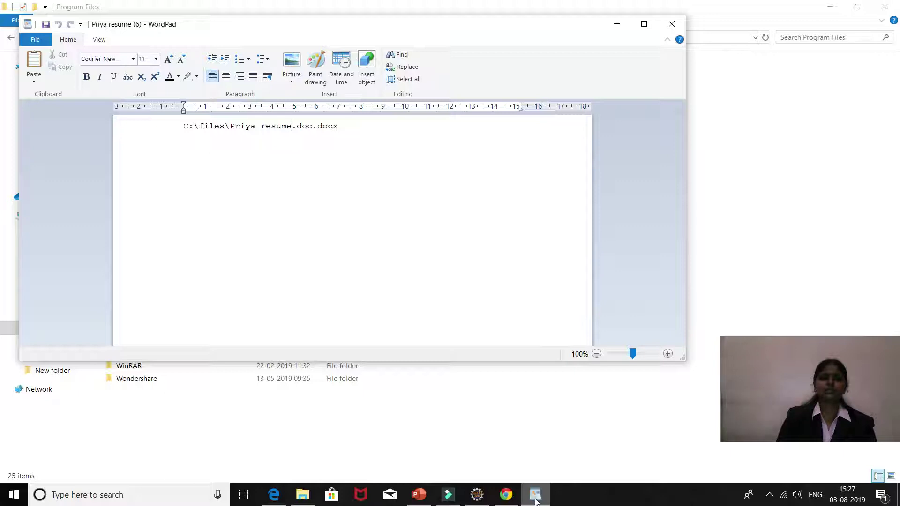
click(534, 499)
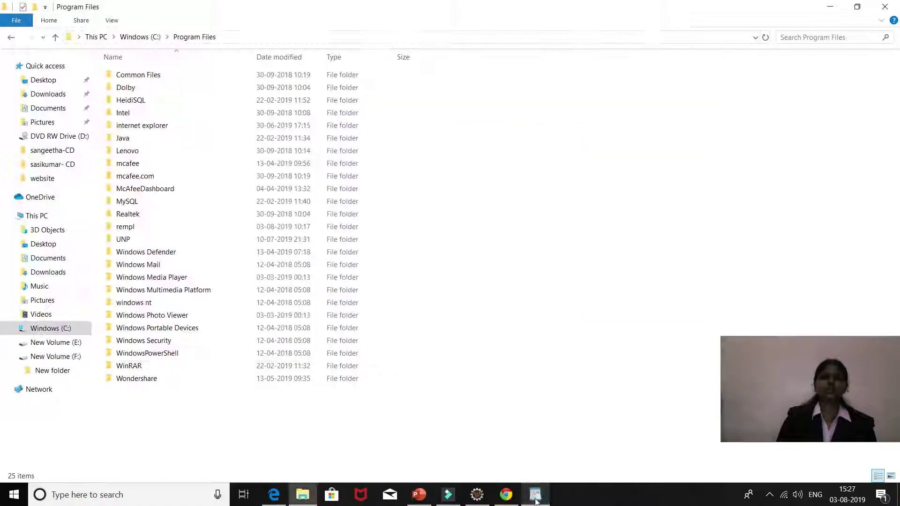
click(56, 330)
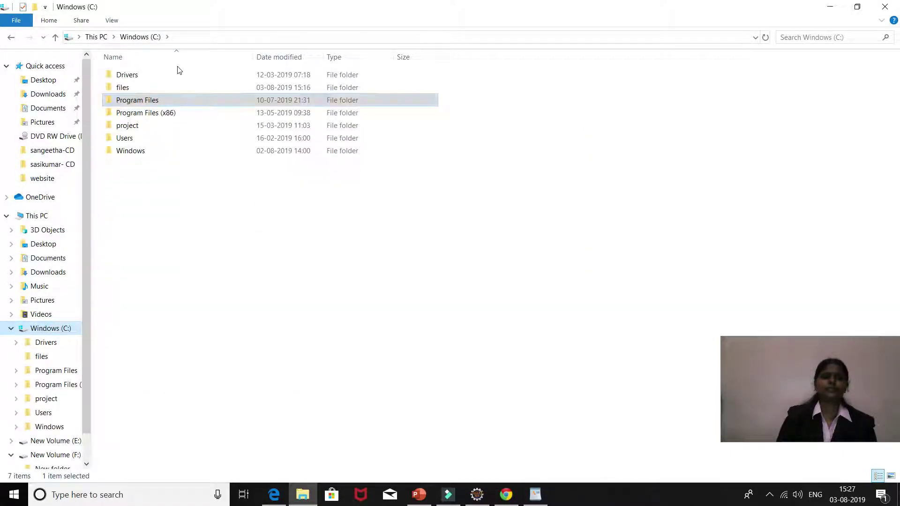
double_click(166, 88)
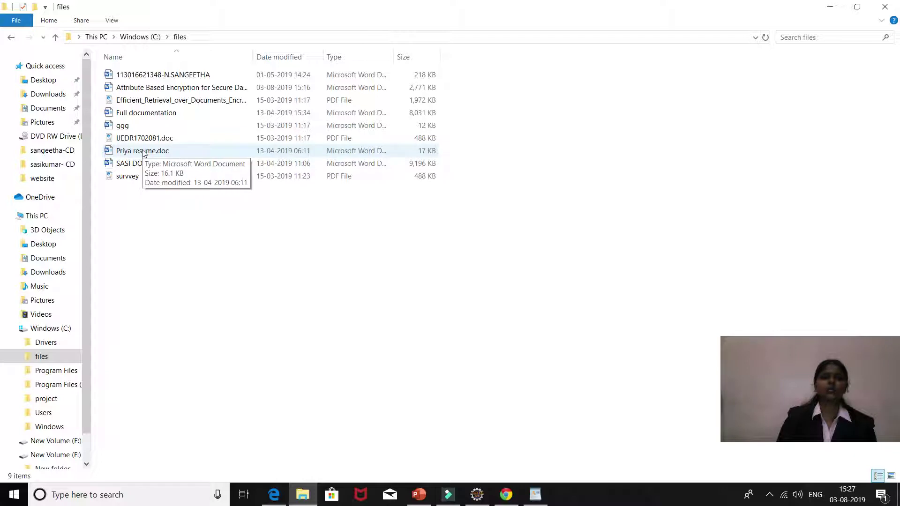
double_click(143, 151)
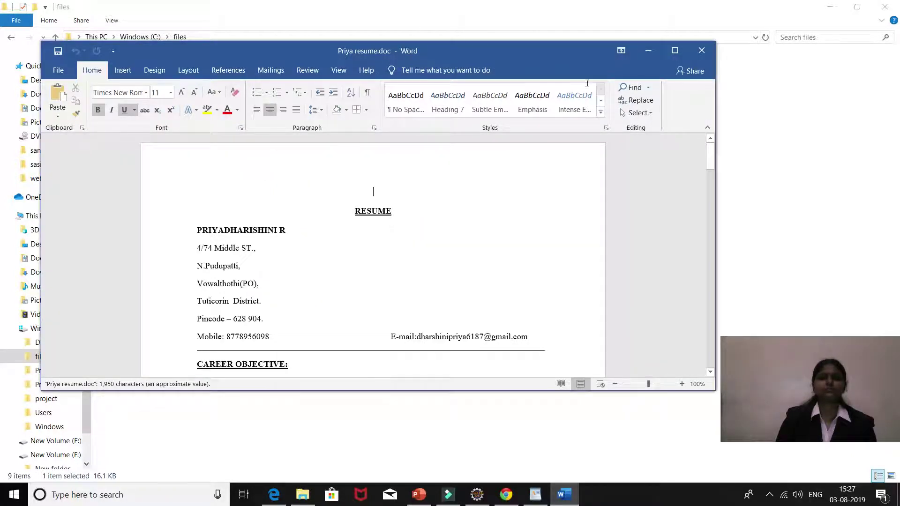
Step: Maximize Word, scroll through the decrypted resume, then close the document
click(675, 50)
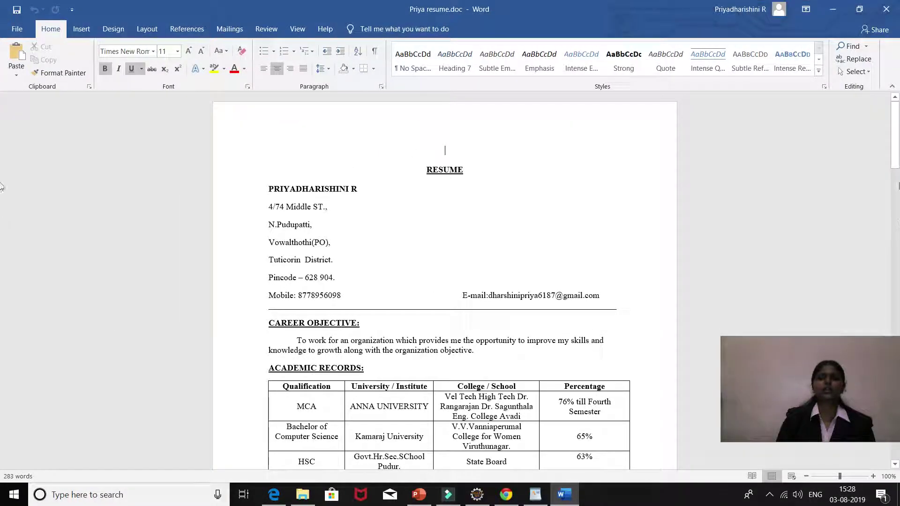
scroll(444, 281, down, 6)
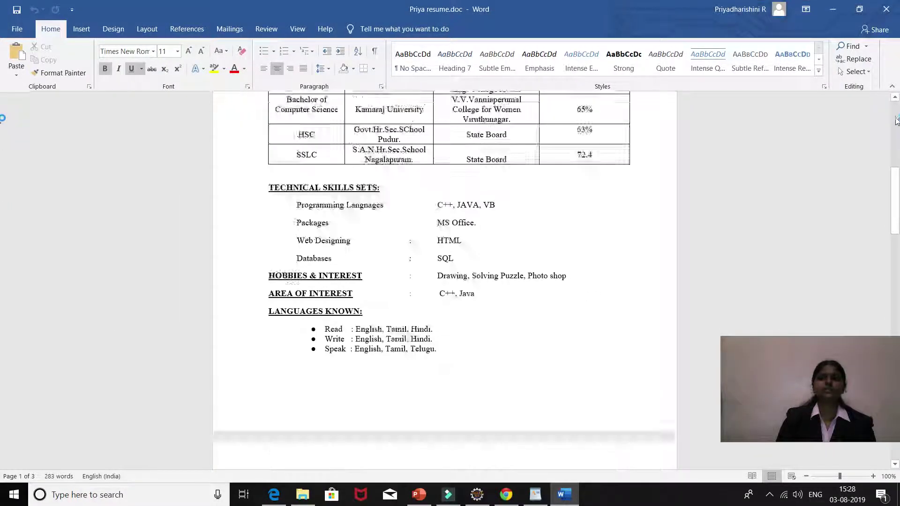
scroll(444, 282, up, 7)
click(885, 10)
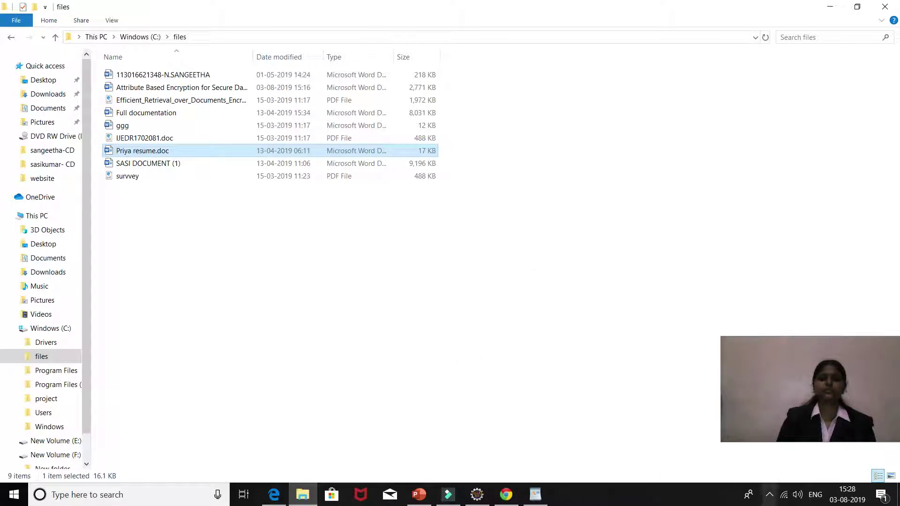
Step: Switch to the running PowerPoint slideshow and end it on the final Thank You slide
click(770, 495)
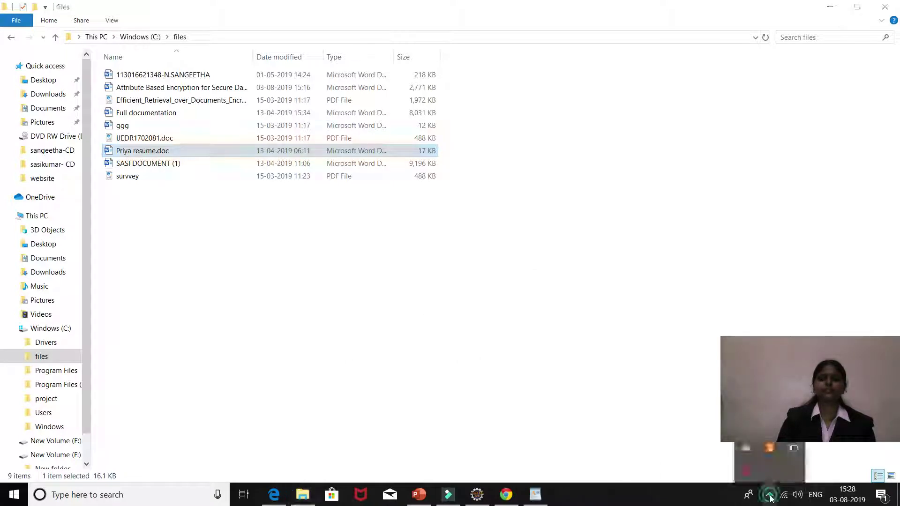
click(746, 475)
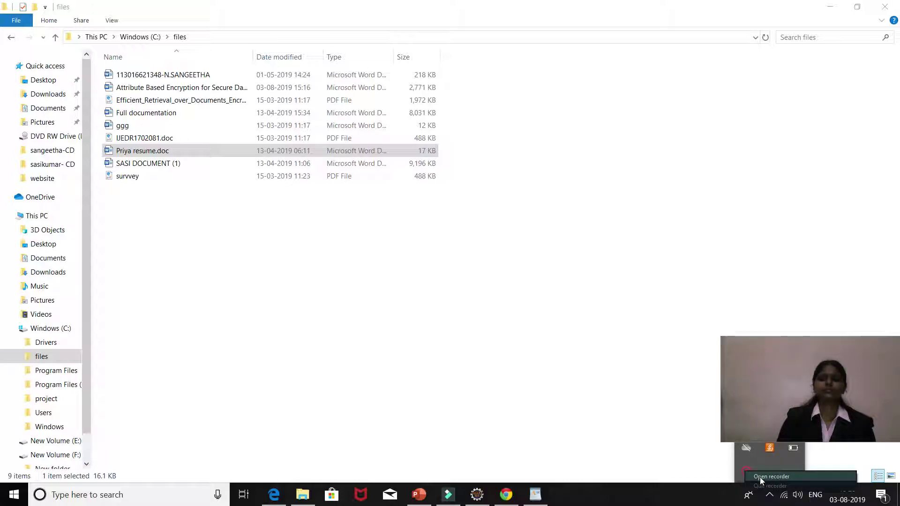
click(770, 478)
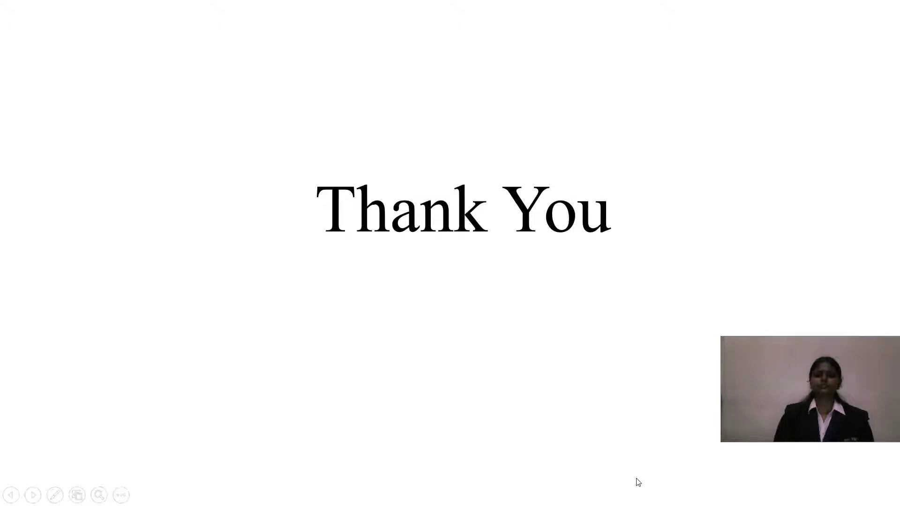
key(Escape)
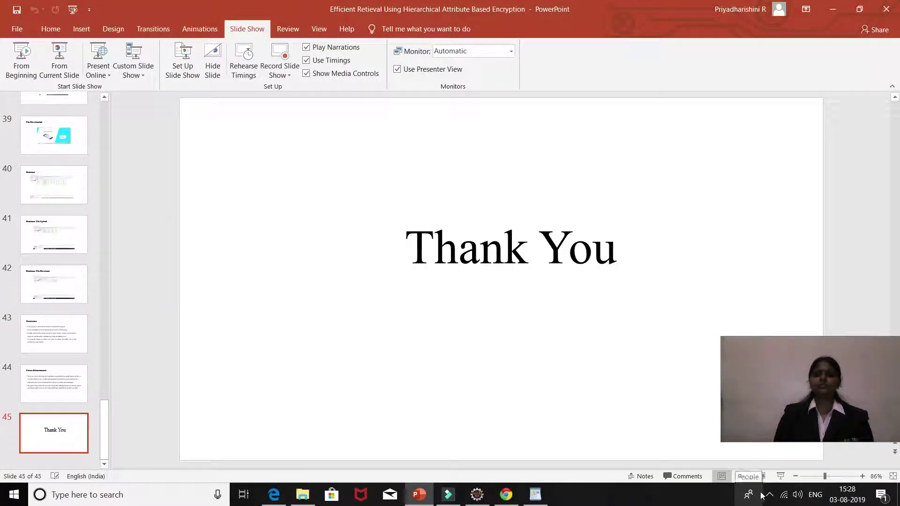
Step: Bring the PowerPoint window forward in normal view at slide 45 of 45
click(769, 494)
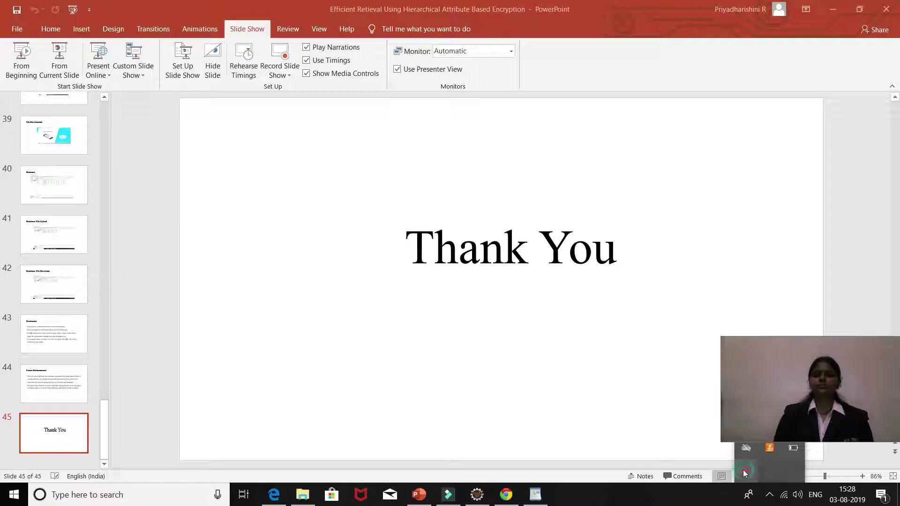
click(757, 475)
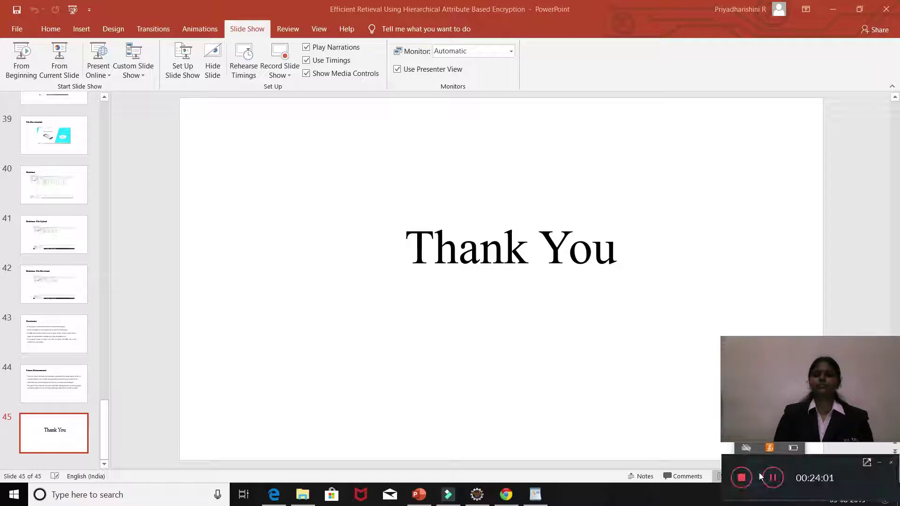
click(770, 477)
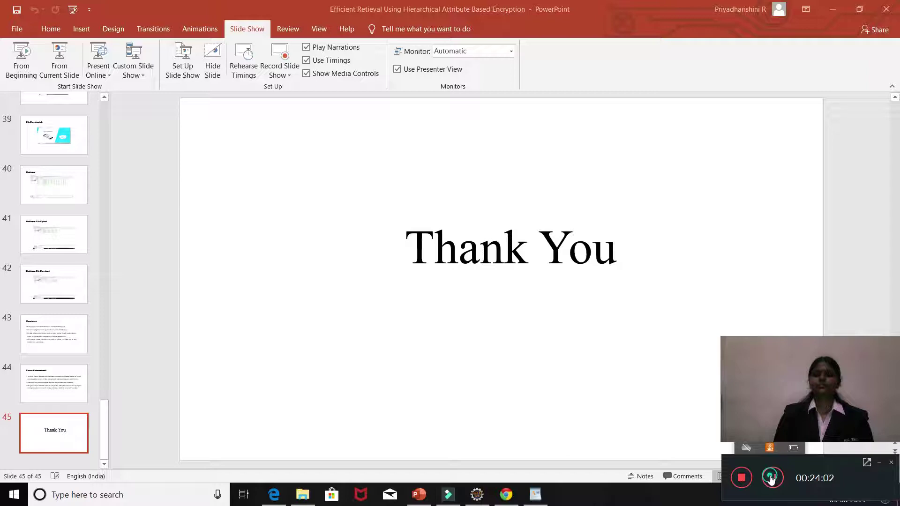